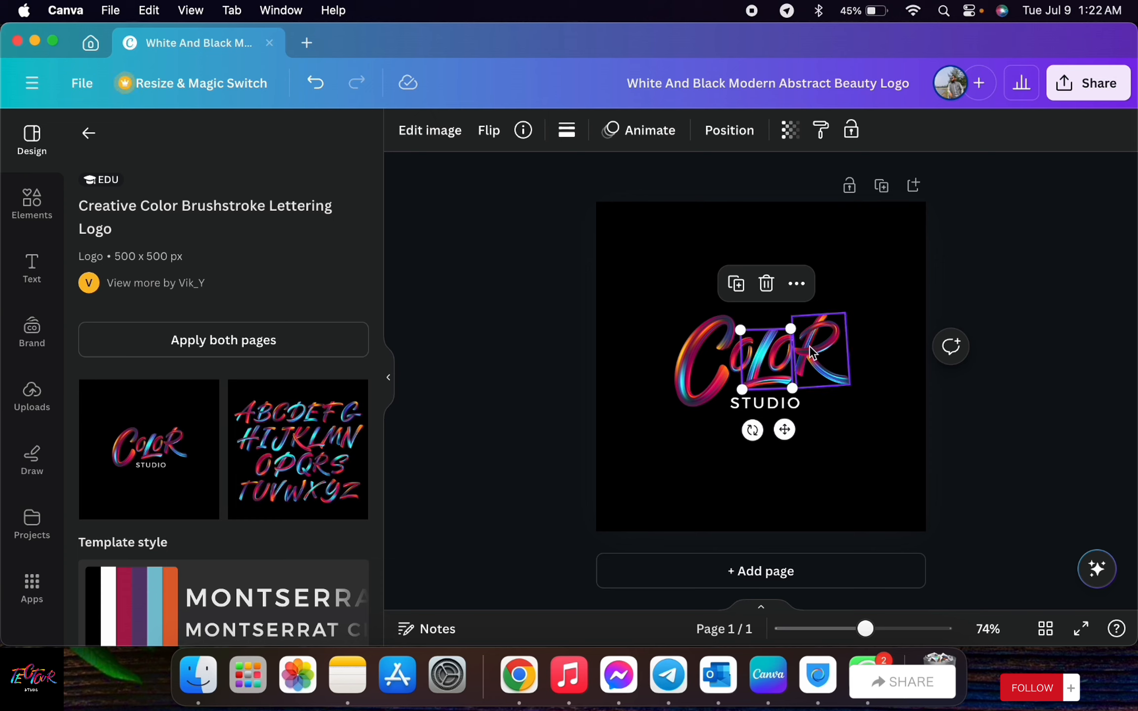
left_click(685, 374)
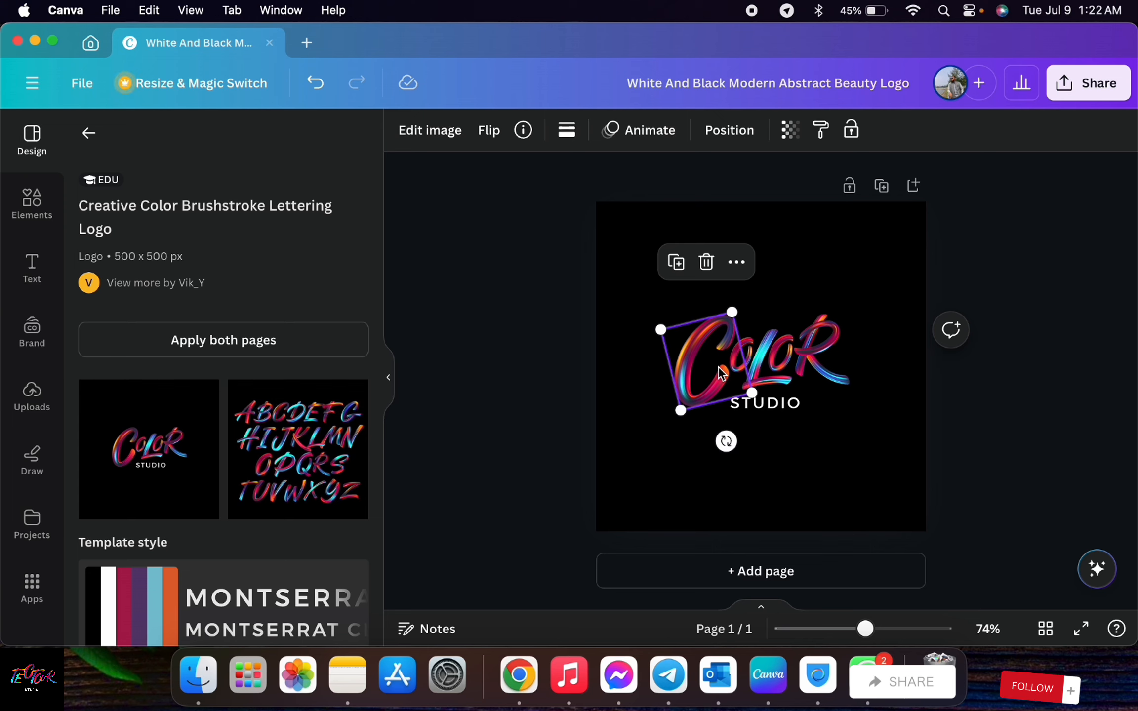
left_click(737, 263)
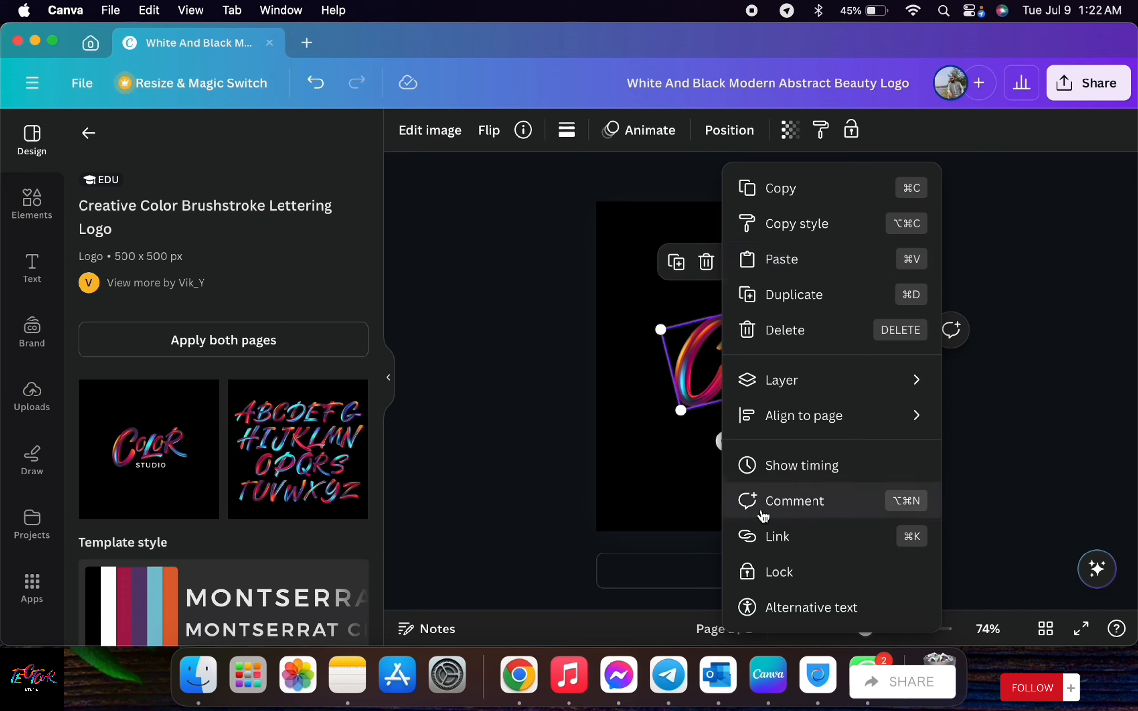
left_click(676, 452)
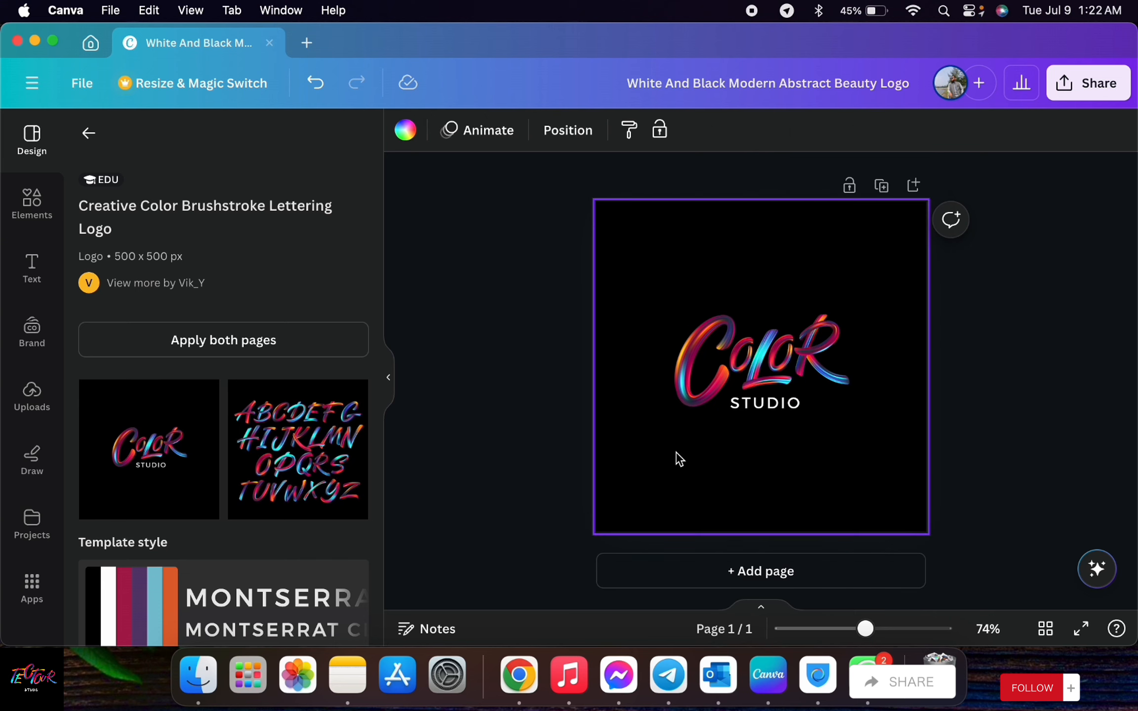
- Duplicate the letter C of the COLOR wordmark and place the copy directly in front of the original C
left_click(722, 367)
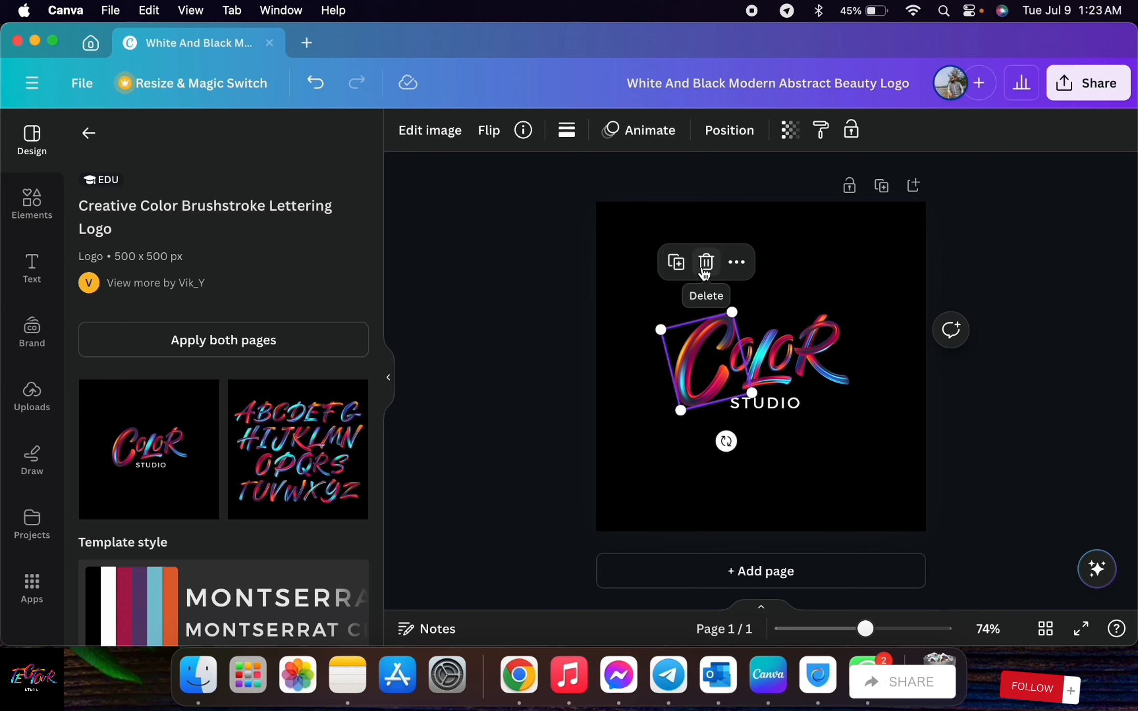
left_click(673, 267)
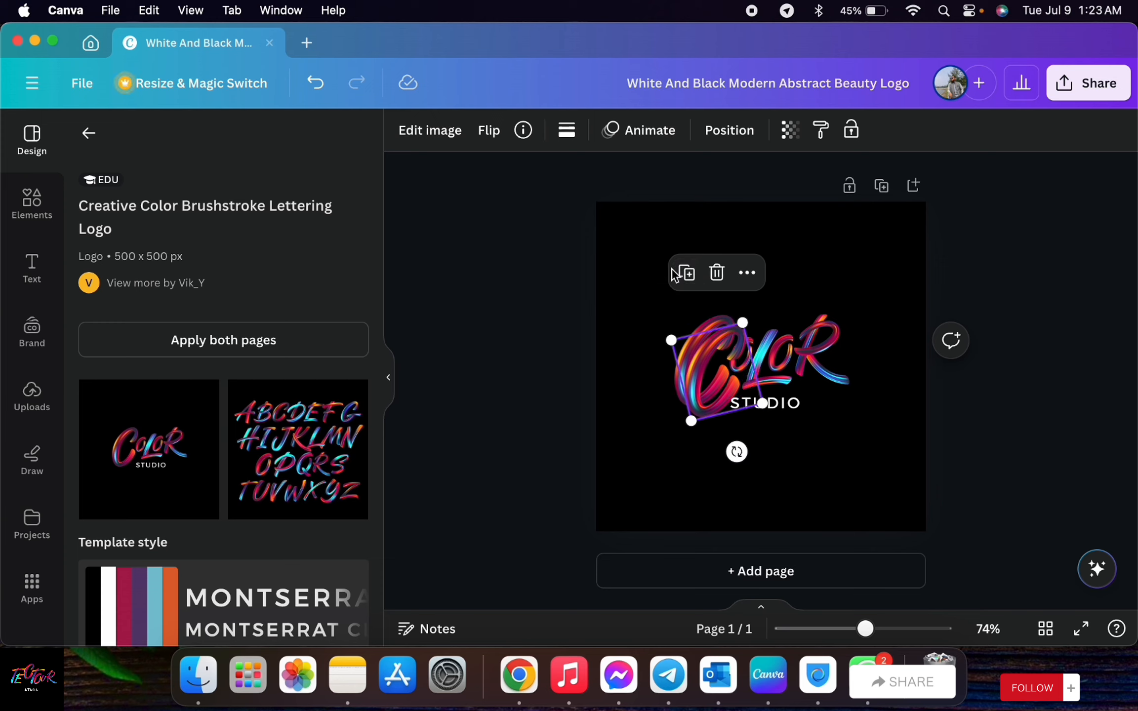
left_click_drag(735, 360, 679, 348)
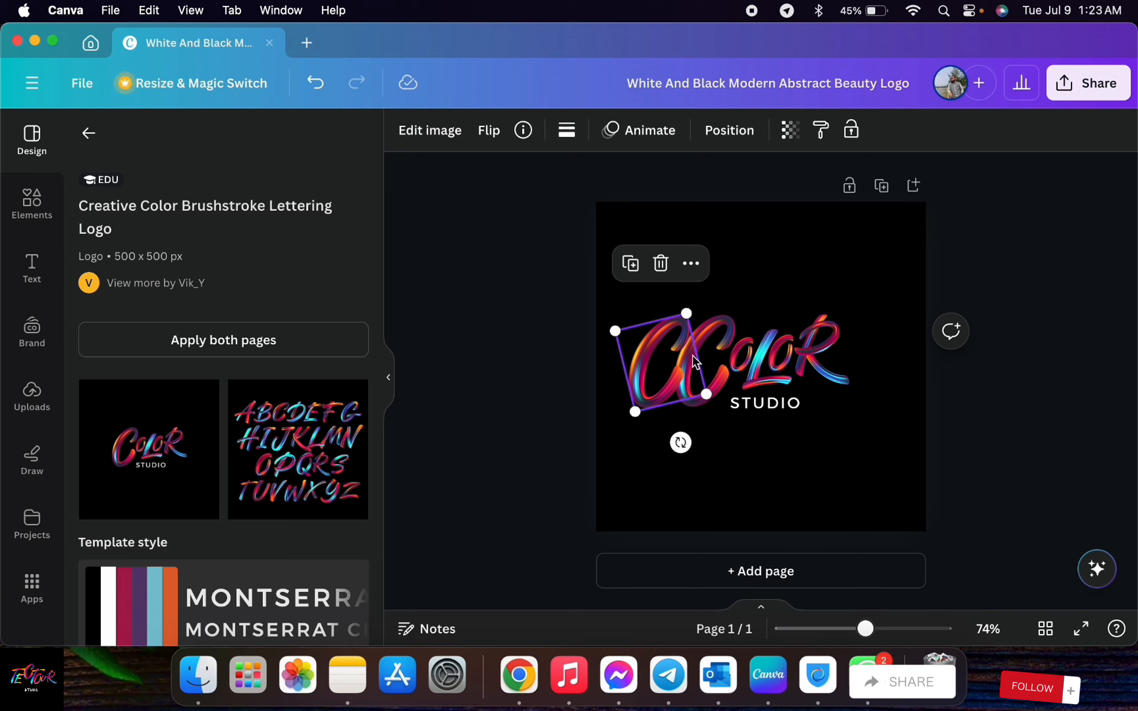
- Duplicate the letter R and place the copy at the end of the wordmark, right after the original R
left_click(810, 351)
left_click(790, 263)
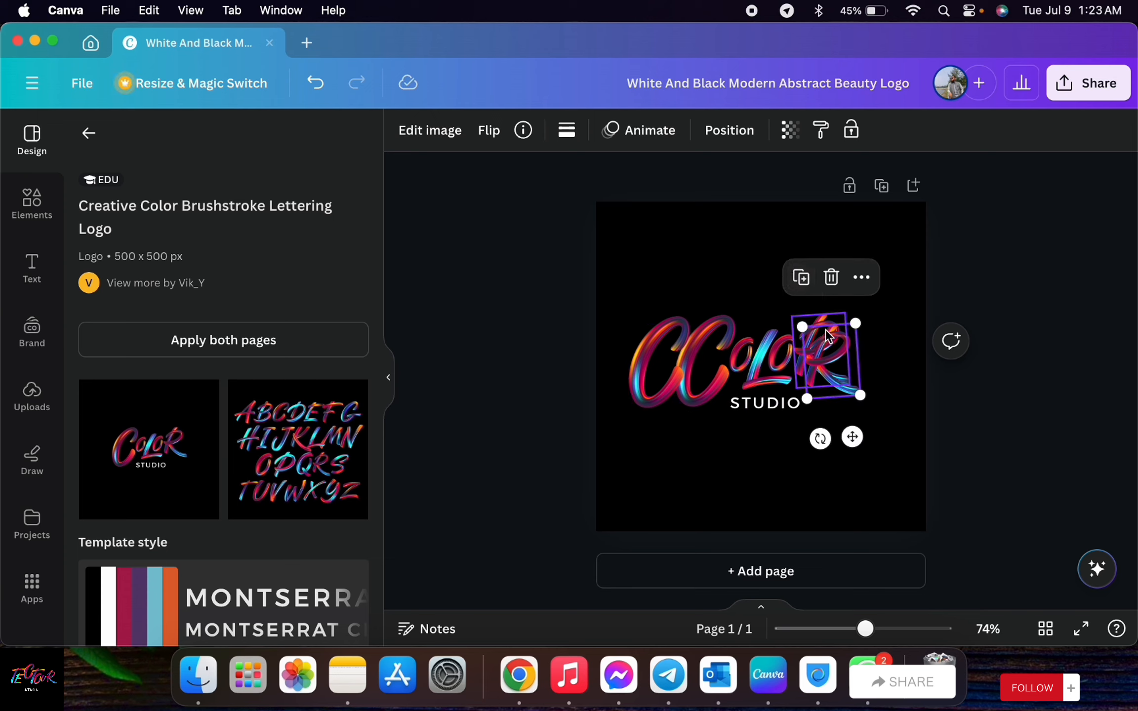
left_click_drag(831, 349, 849, 348)
- Try rewriting the STUDIO text below the wordmark with Magic Write's More formal option
left_click(790, 404)
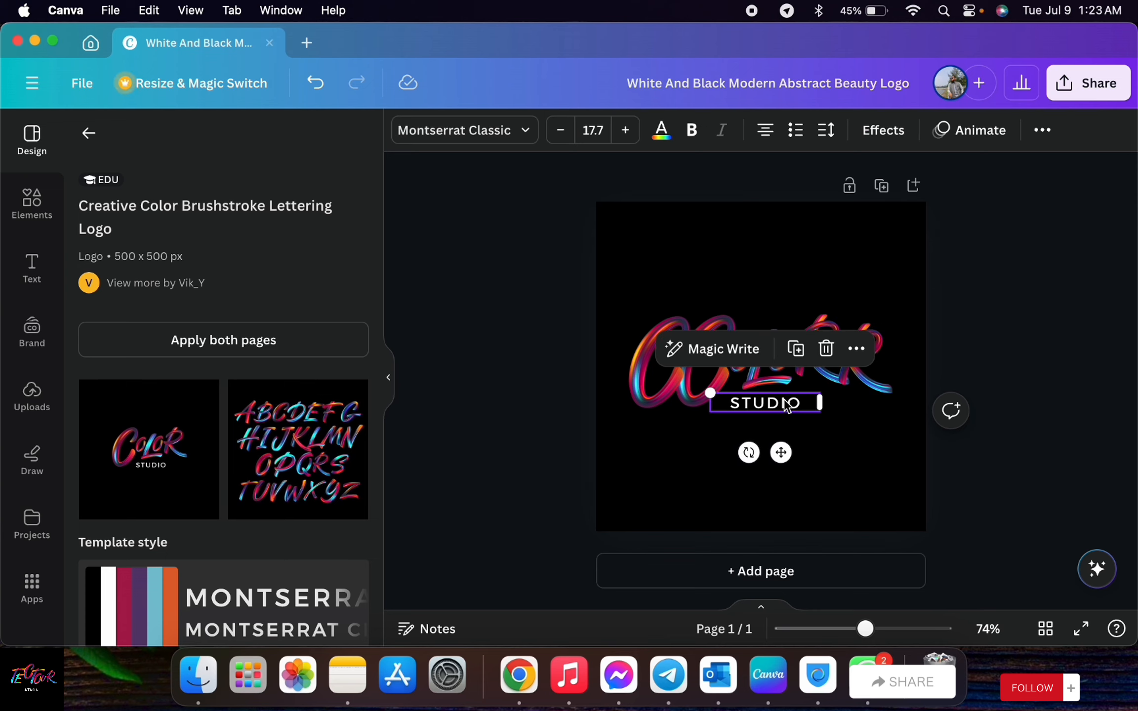
double_click(786, 403)
left_click(785, 401)
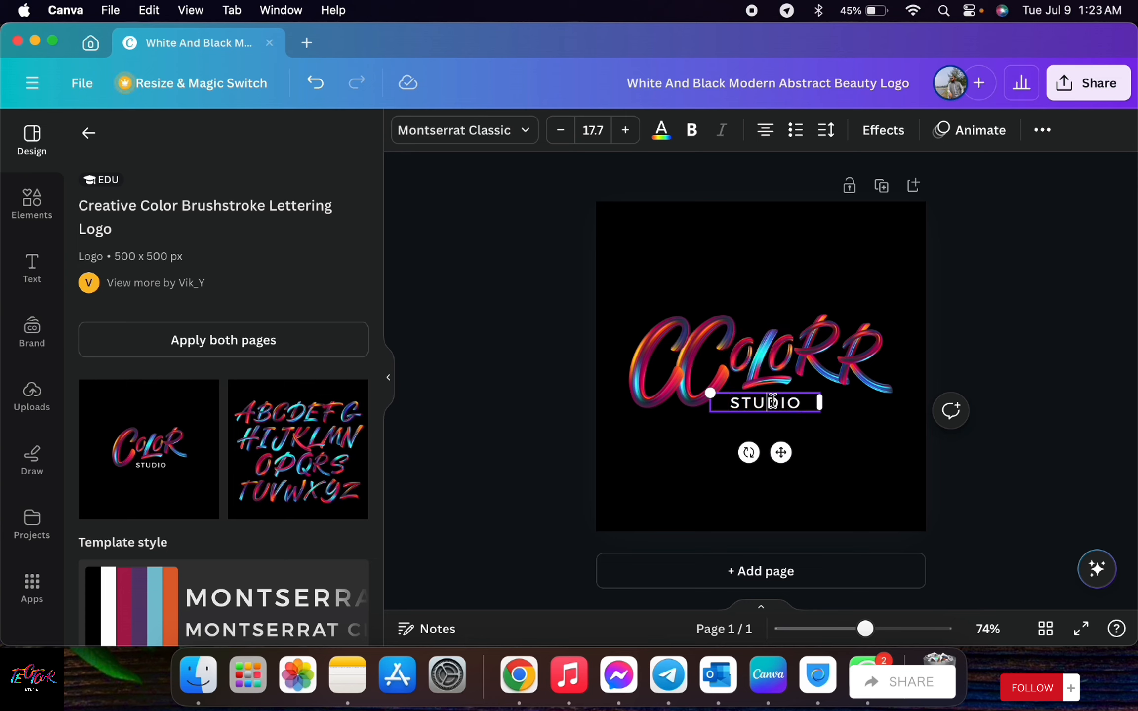
double_click(748, 402)
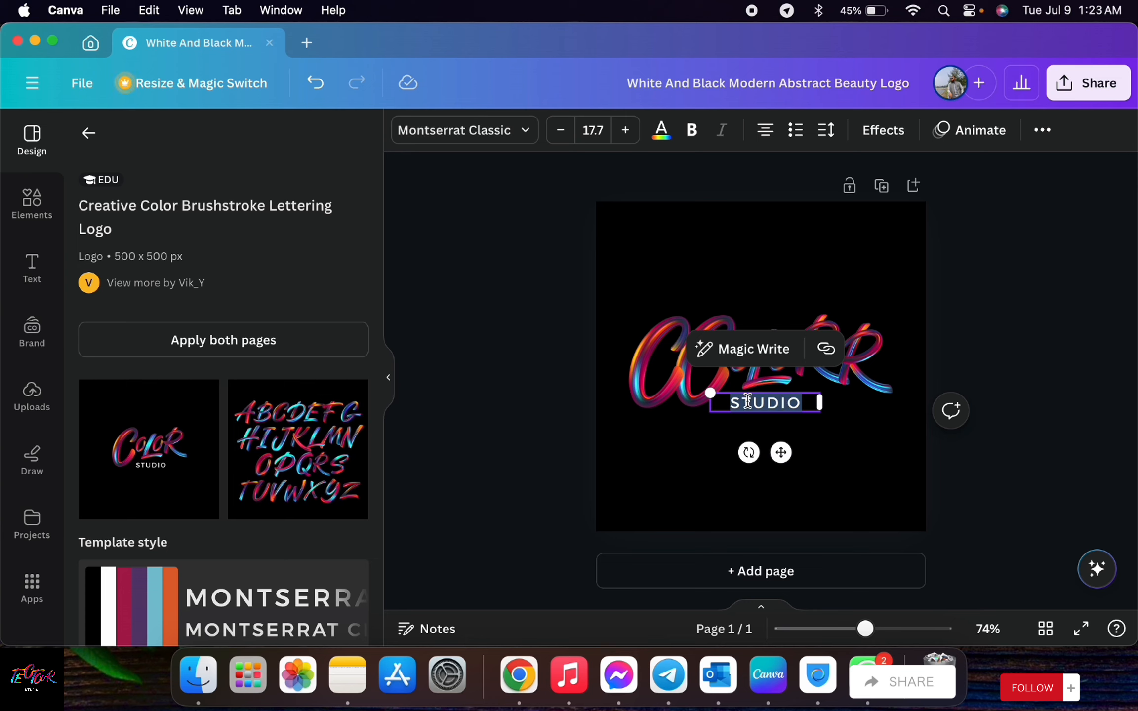
left_click(734, 357)
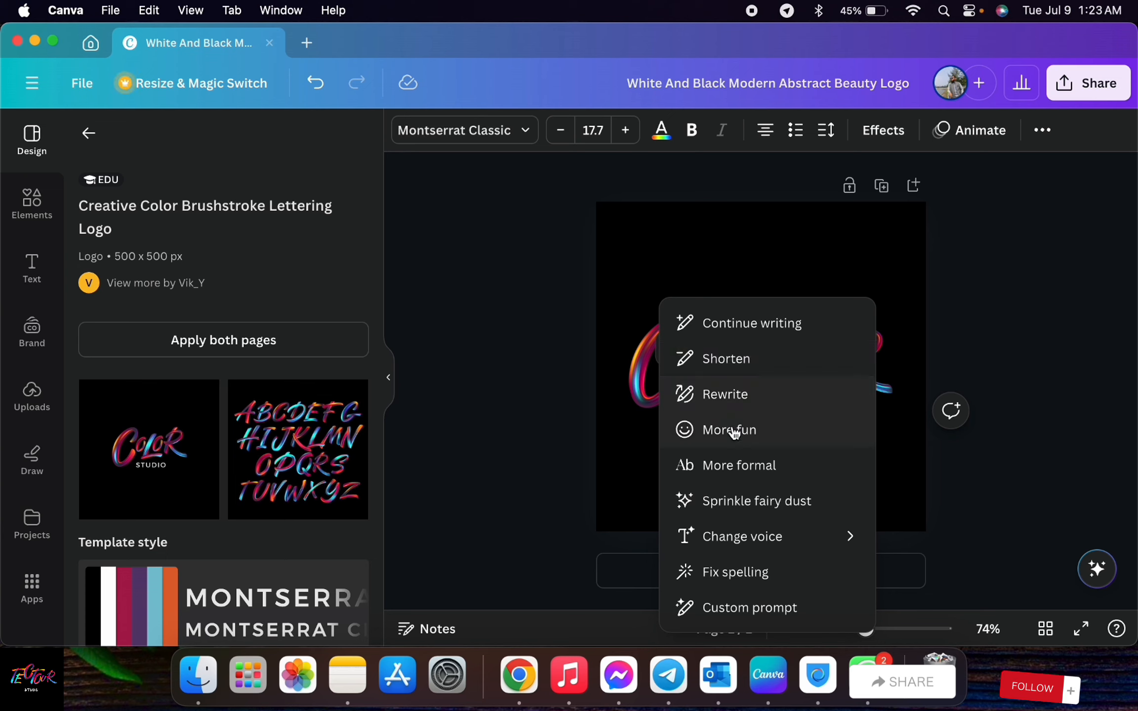
left_click(735, 464)
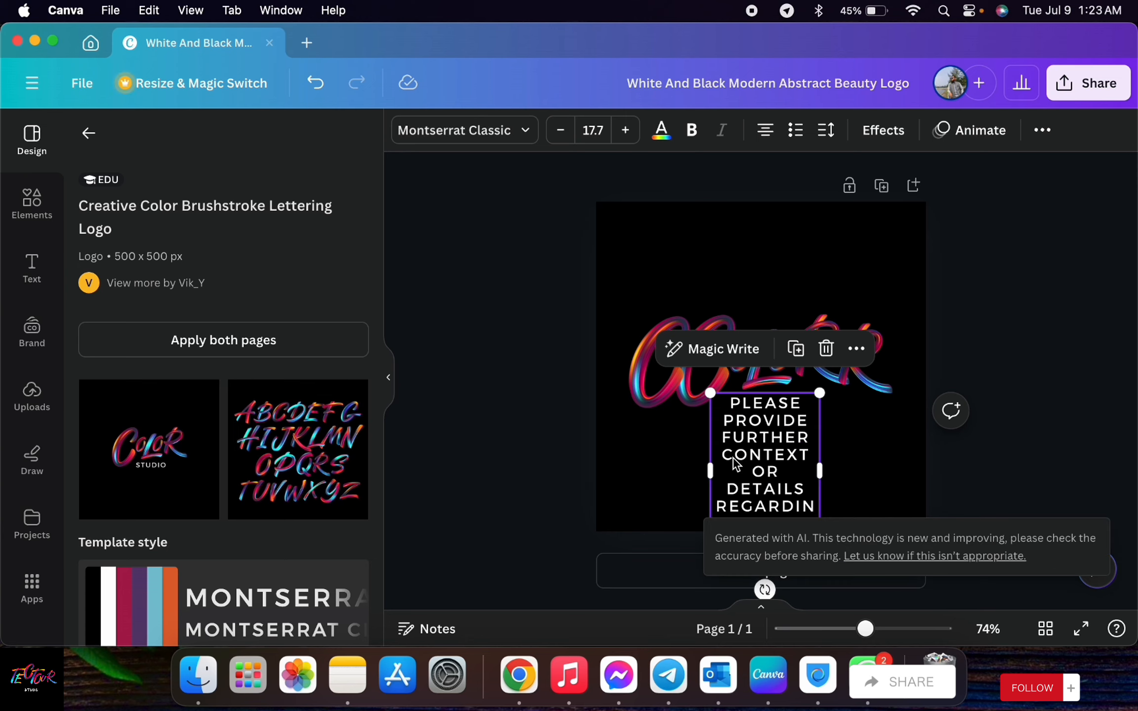
- Delete the rewritten text box below the wordmark
scroll(778, 435, "down", 1)
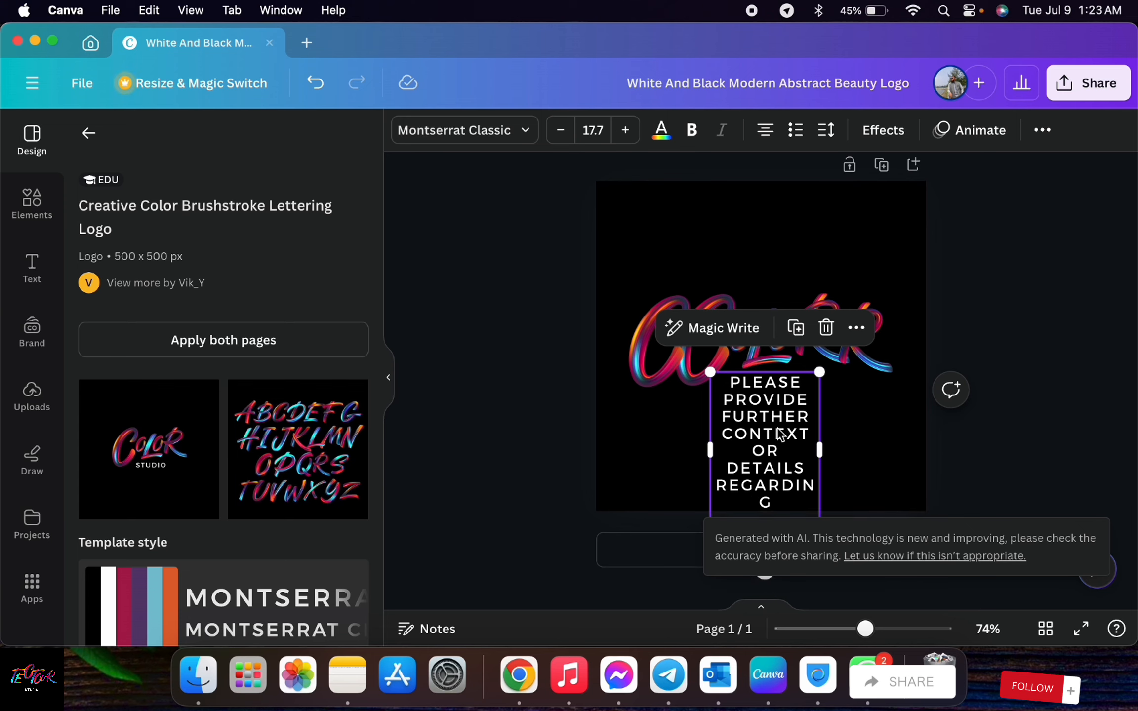
left_click(825, 332)
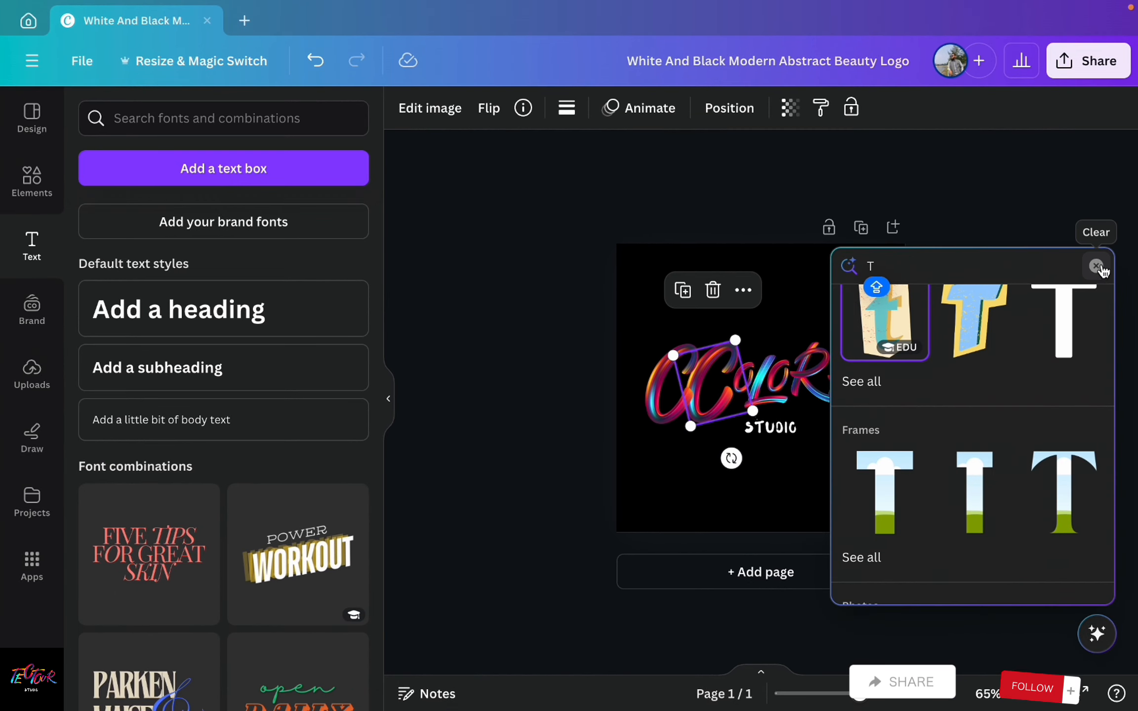
- Clear the search for T and show all graphics recommended as similar to the selected letter C
left_click(1097, 267)
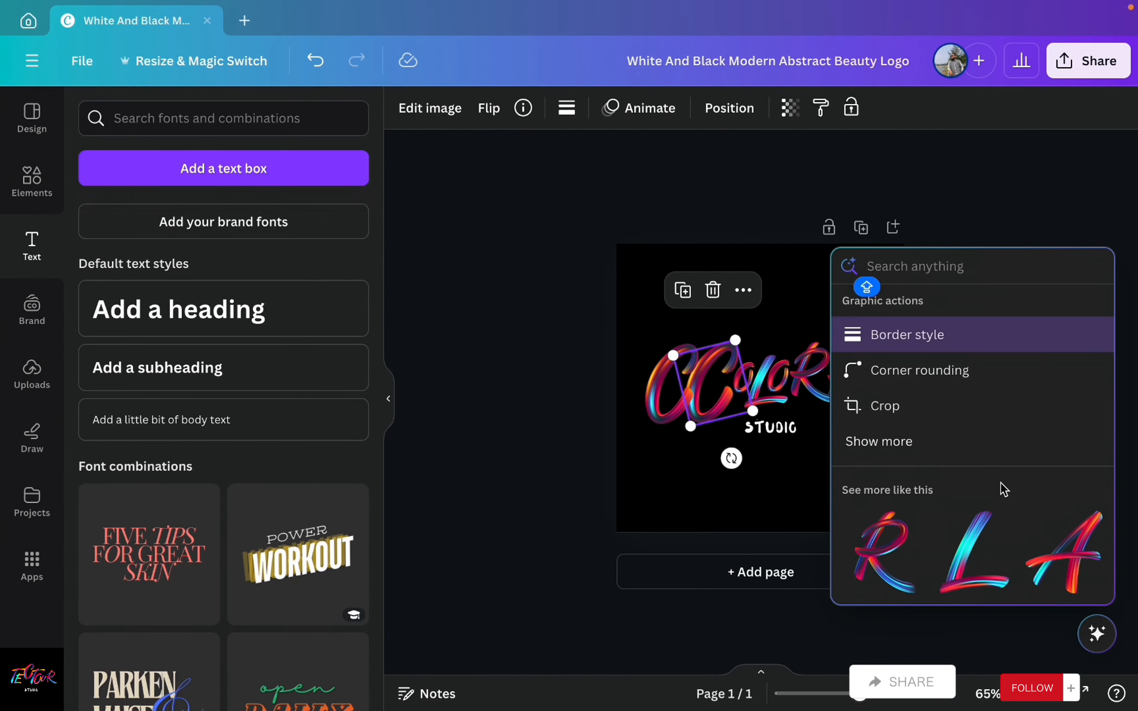
scroll(1004, 489, "down", 1)
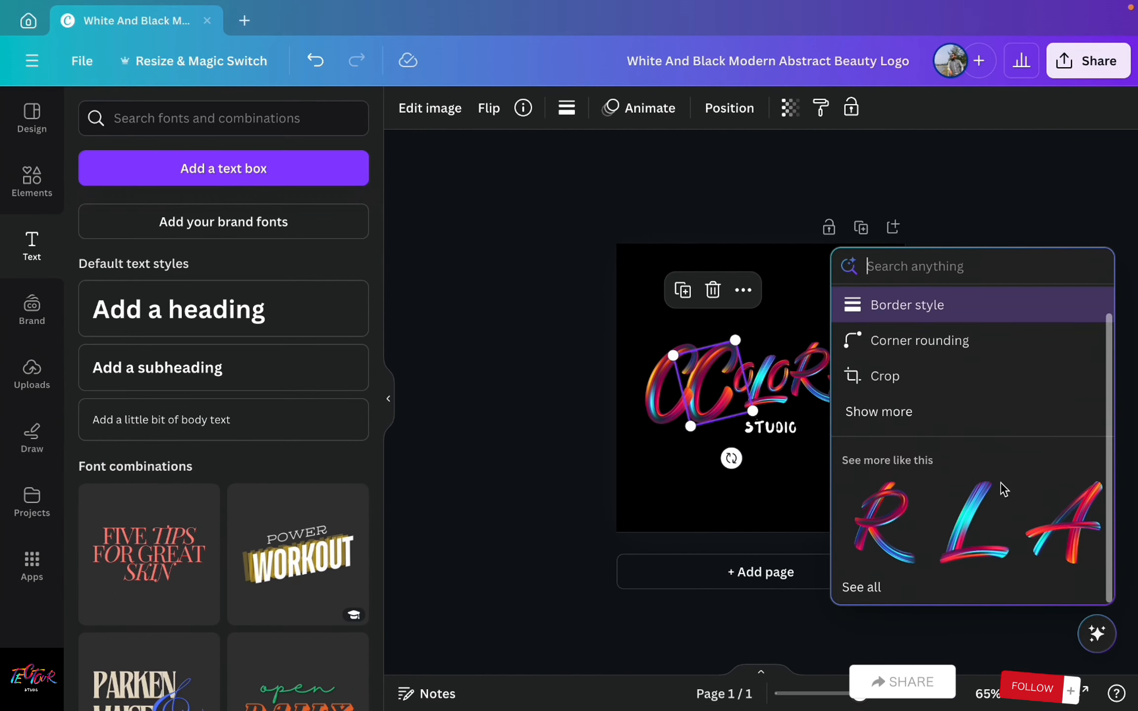
left_click(865, 588)
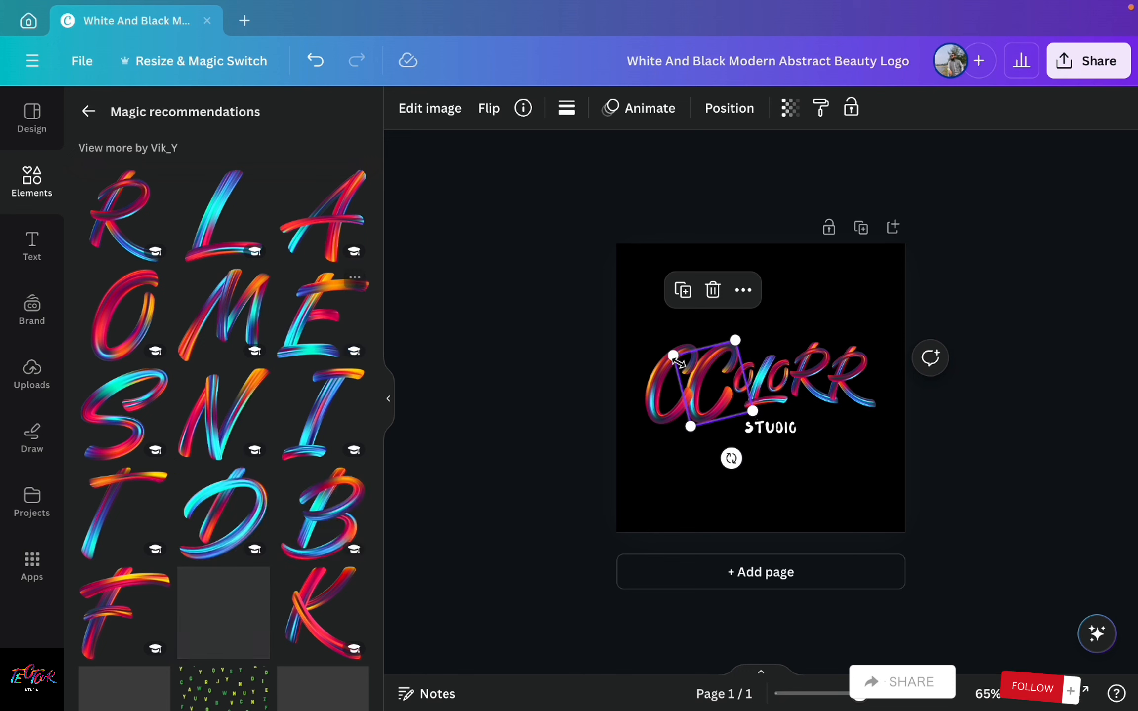
- Add the brushstroke letter T from the recommendations and delete the duplicate C at the start of the wordmark
left_click(679, 390)
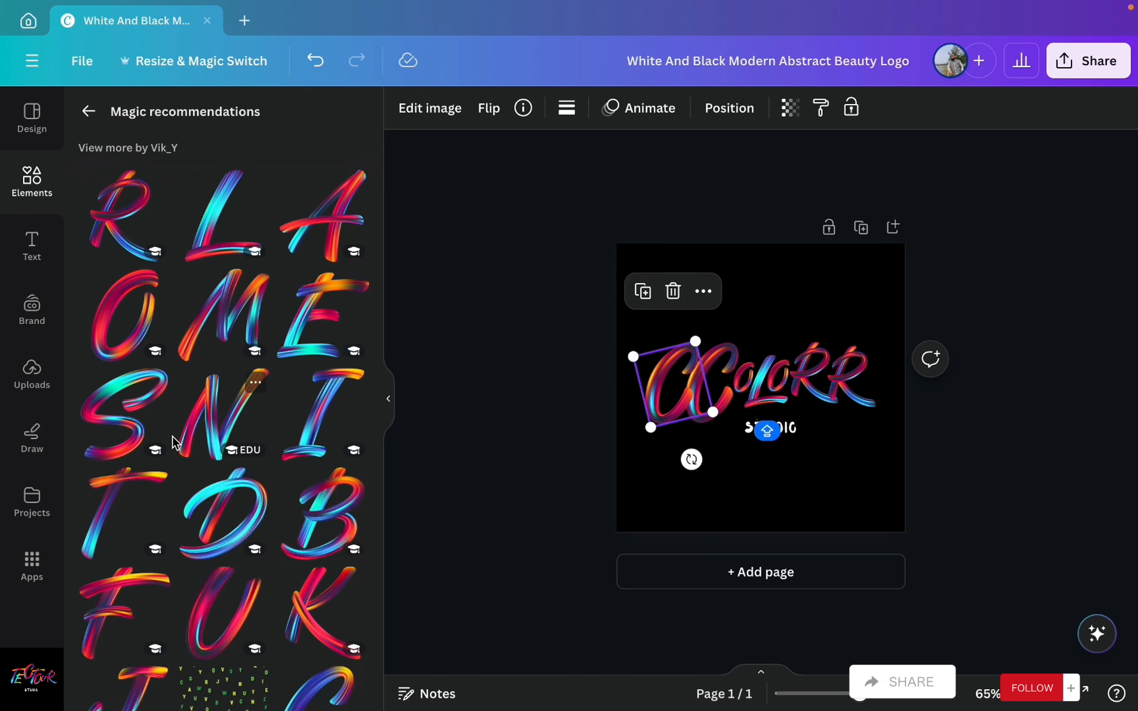
left_click(116, 528)
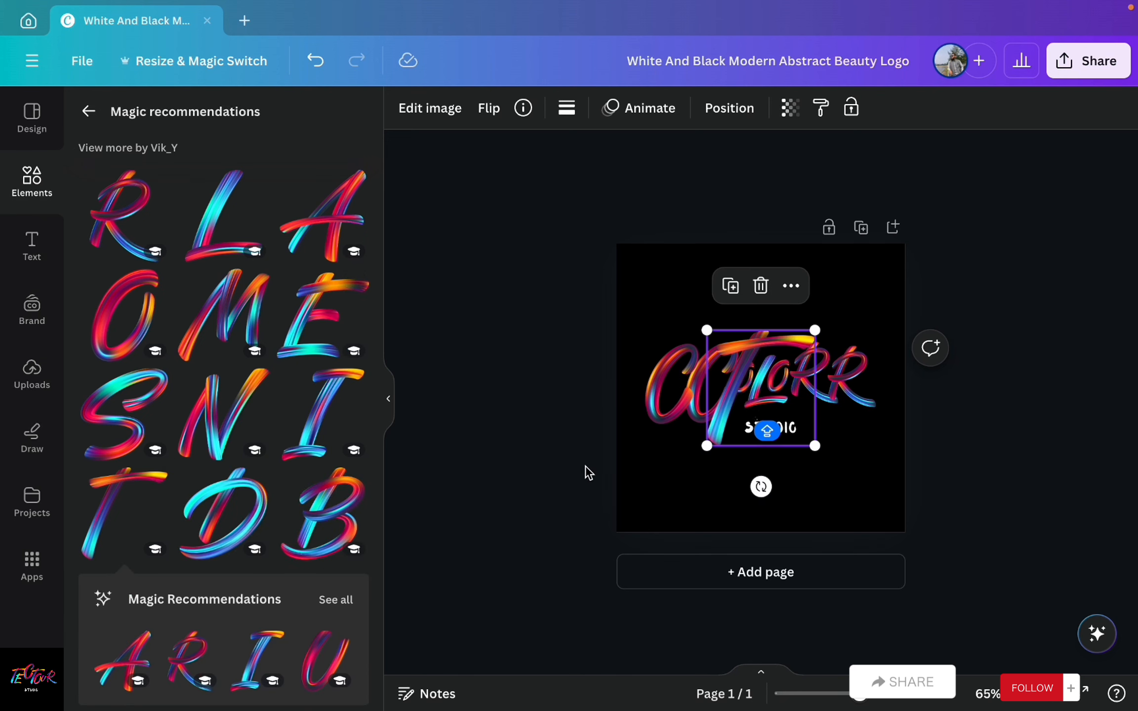
left_click(683, 376)
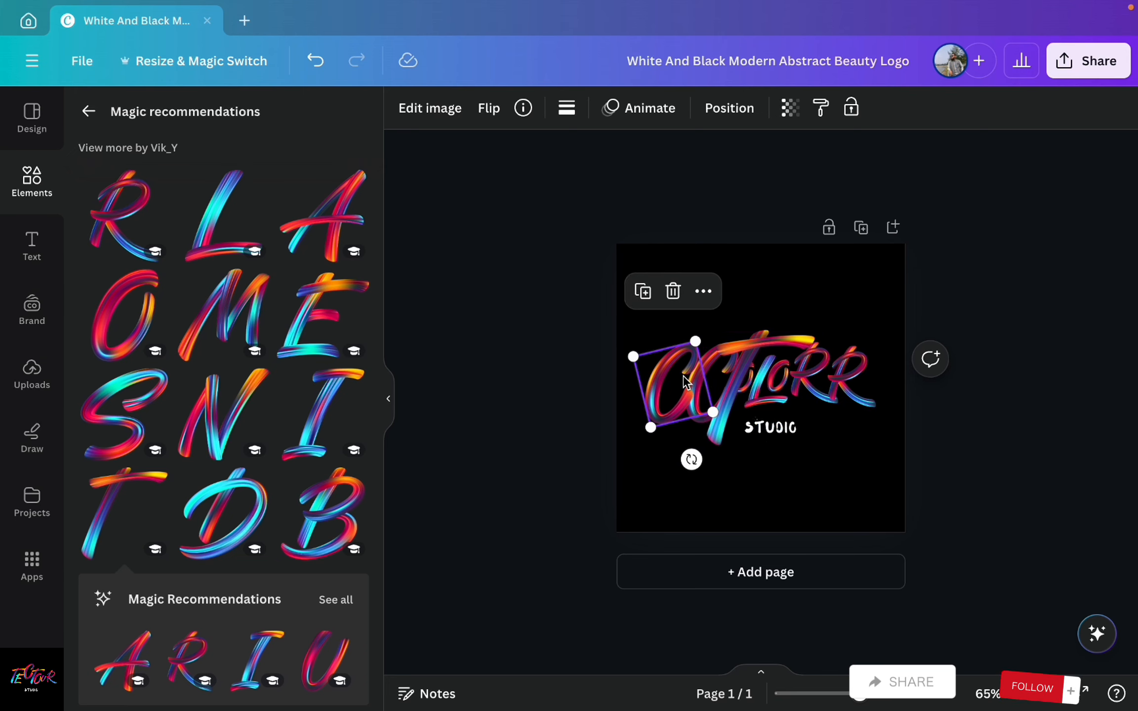
left_click(672, 295)
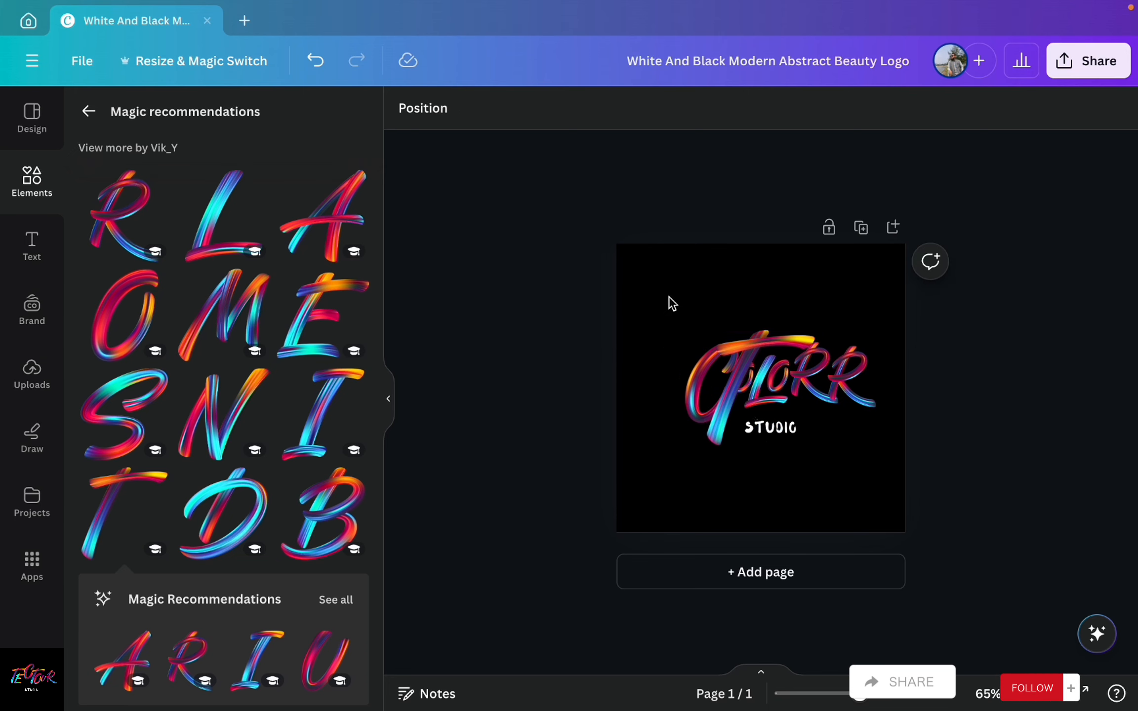
- Move the letter T in front of the C and shrink it to about the size of the C
left_click(731, 353)
left_click_drag(732, 353, 663, 346)
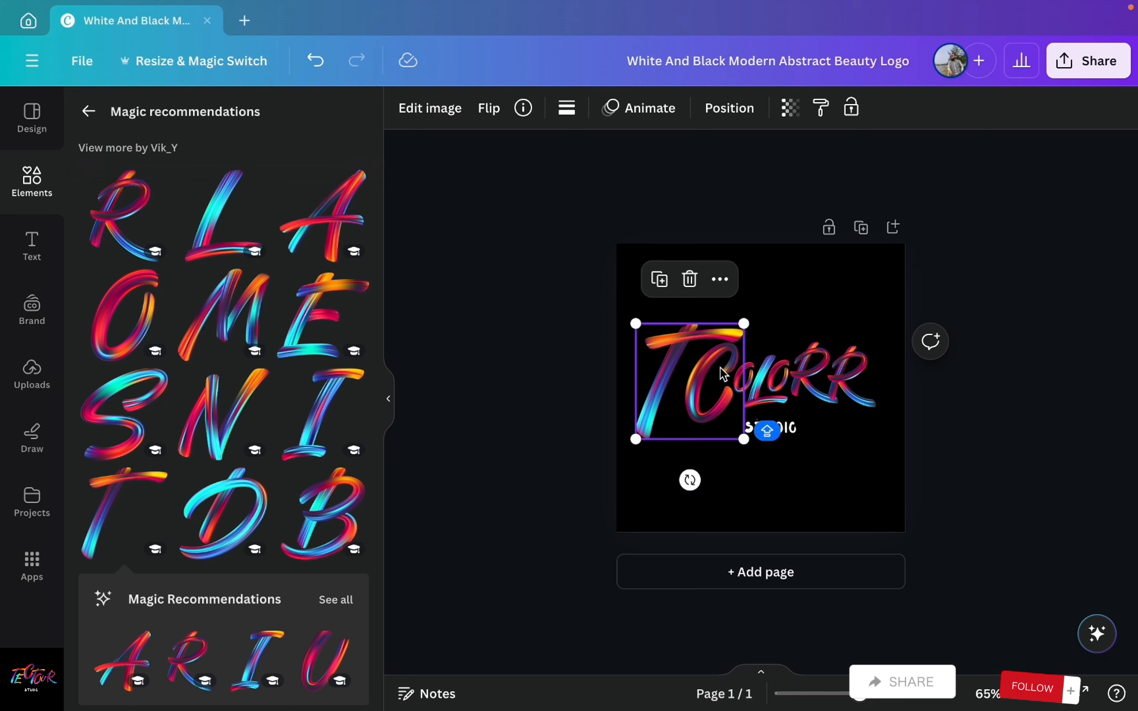
left_click(806, 317)
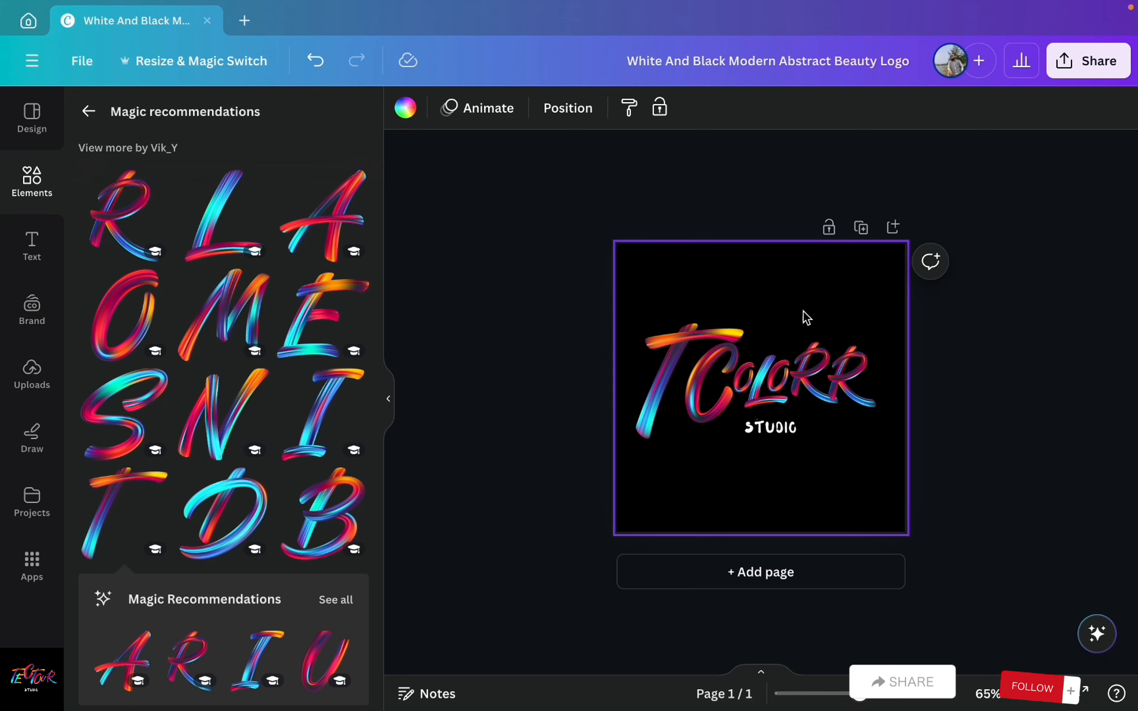
left_click(726, 375)
left_click_drag(720, 375, 729, 395)
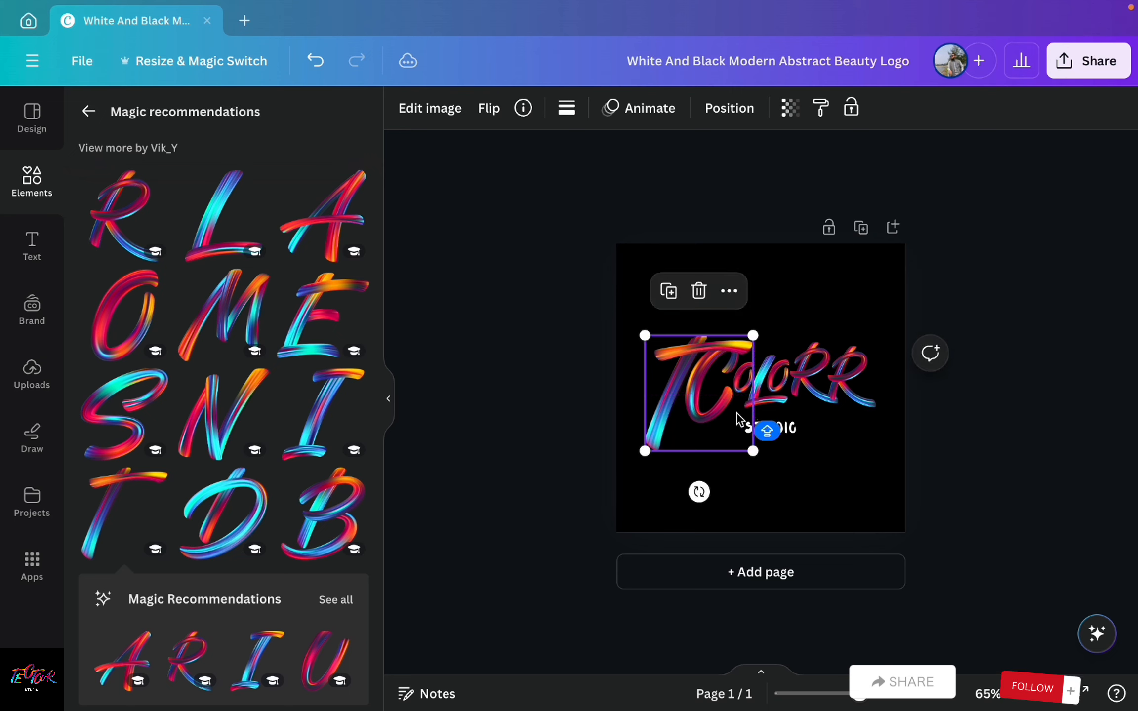
mouse_move(753, 449)
left_mouse_down()
mouse_move(670, 388)
mouse_move(706, 416)
mouse_move(685, 401)
left_mouse_up()
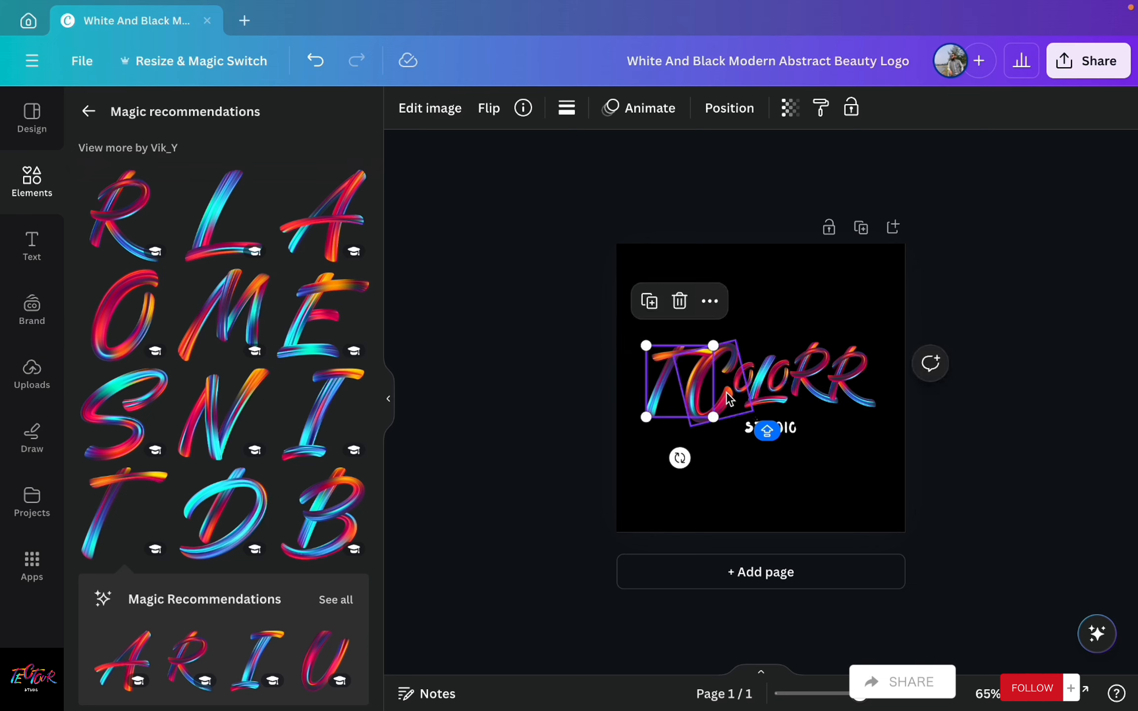
- Find the multicolored brushstroke letter E in the recommendations, add it to the page, and shrink it to about the T's size
left_click(726, 398)
scroll(271, 462, "down", 10)
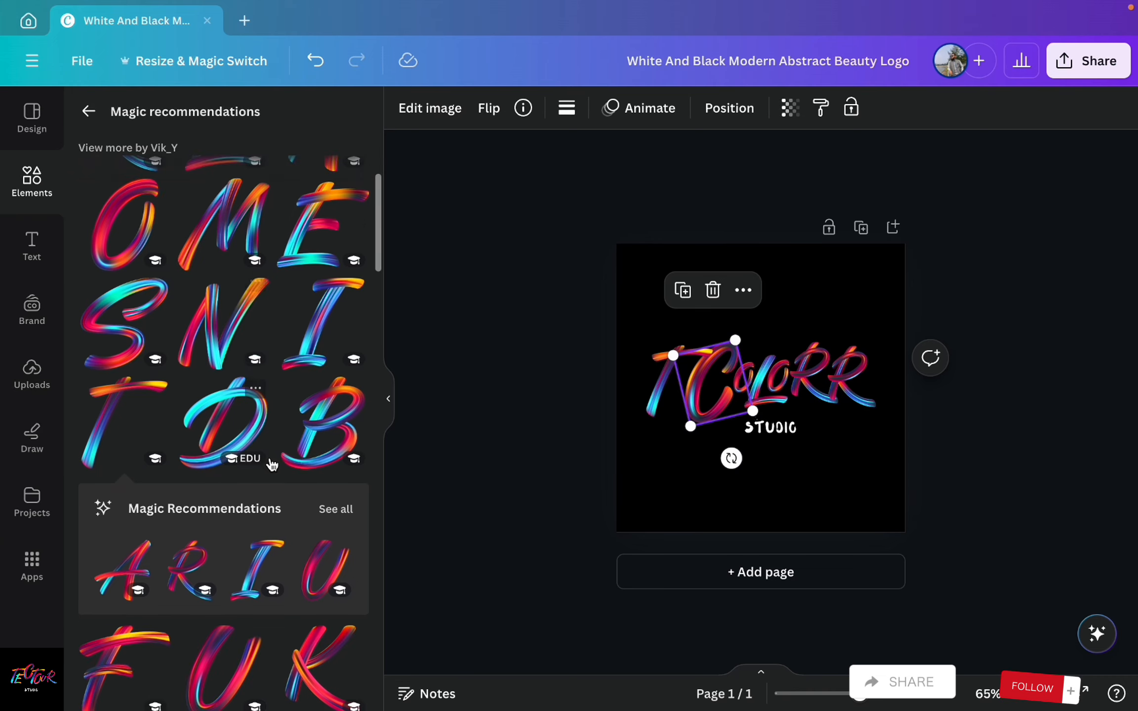
scroll(271, 465, "down", 8)
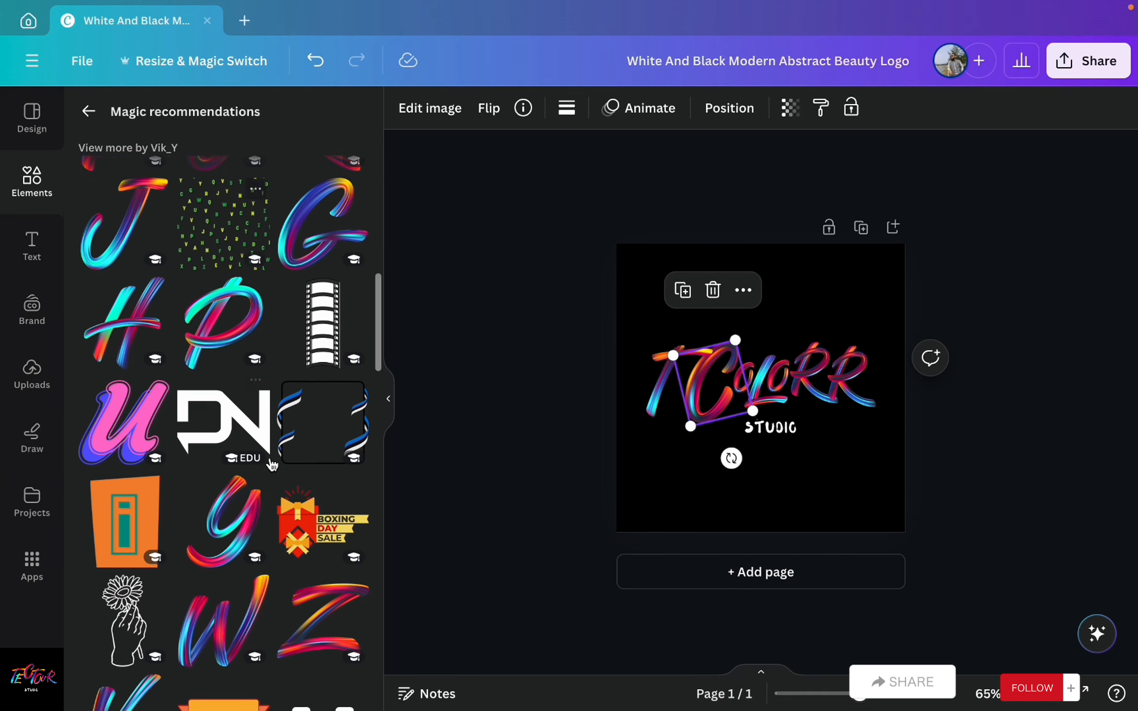
scroll(272, 464, "up", 15)
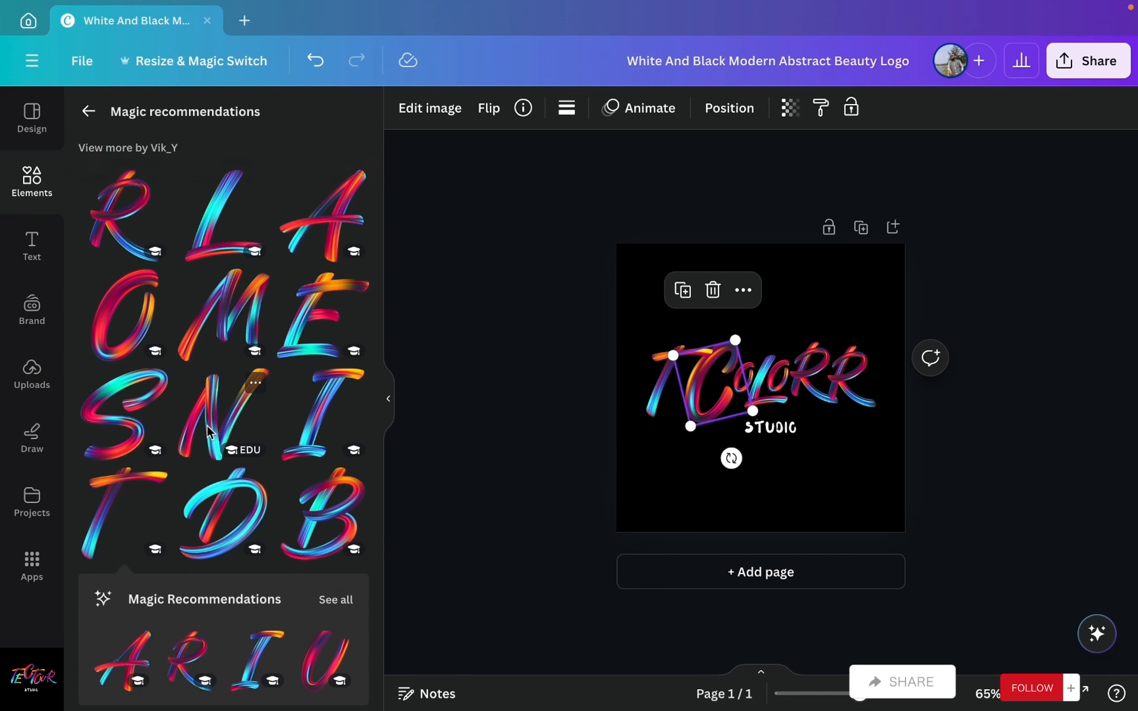
scroll(209, 425, "down", 5)
scroll(208, 424, "down", 12)
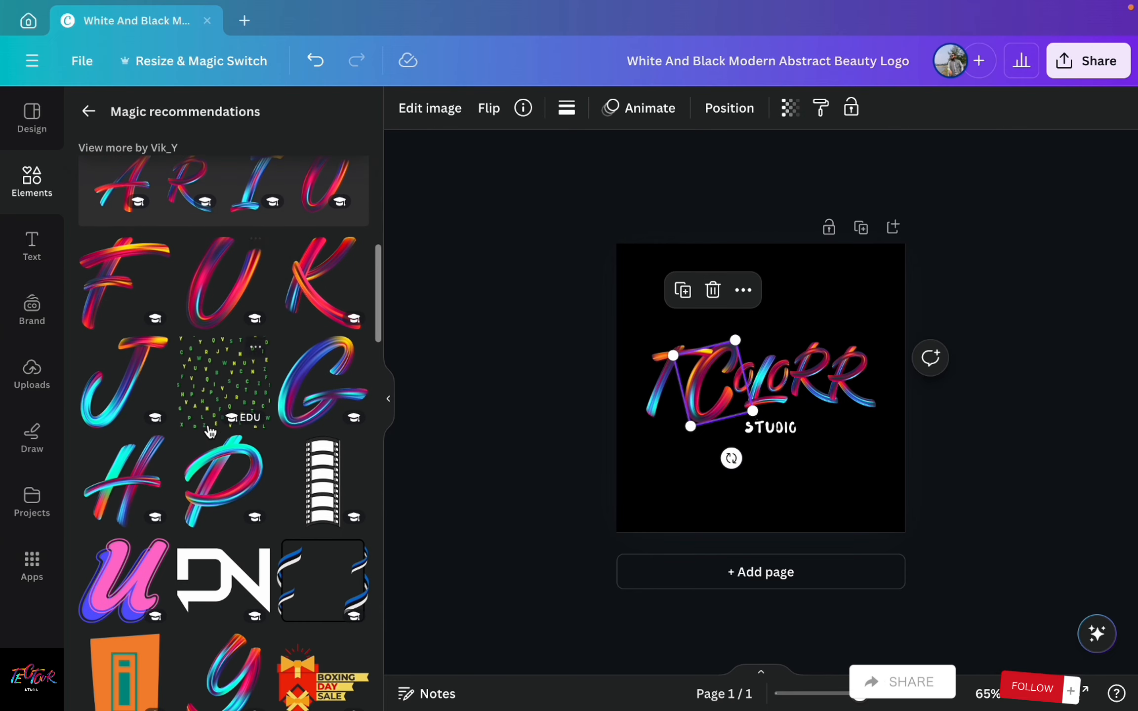
scroll(210, 432, "down", 15)
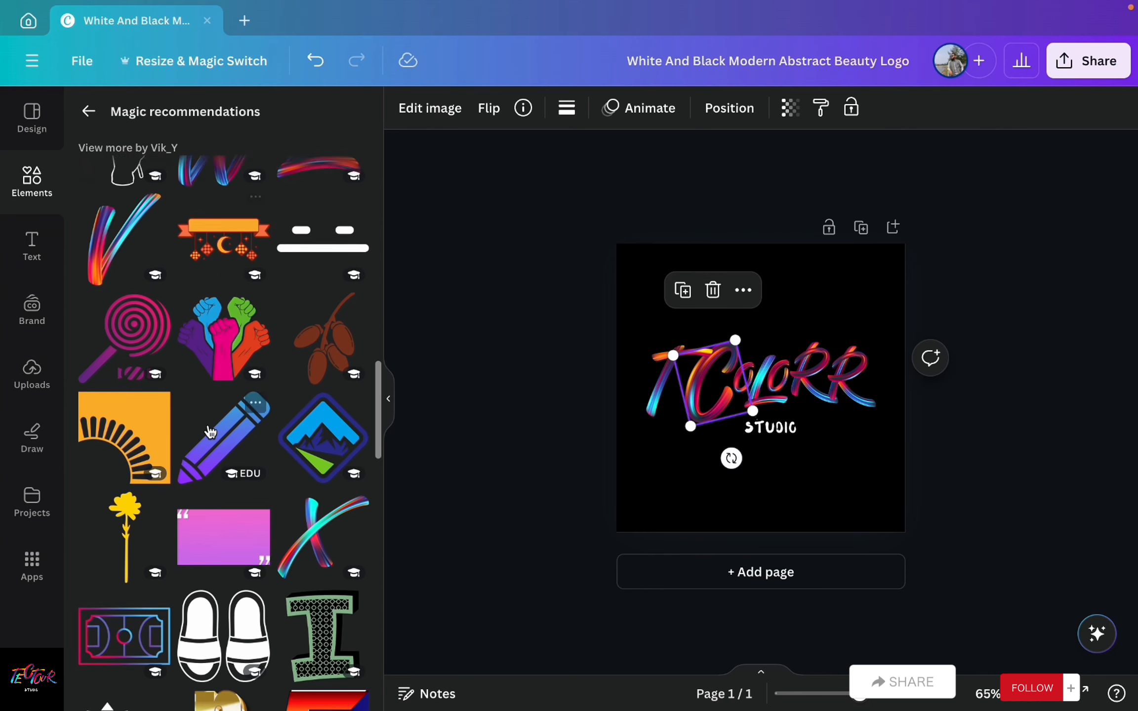
scroll(210, 431, "down", 5)
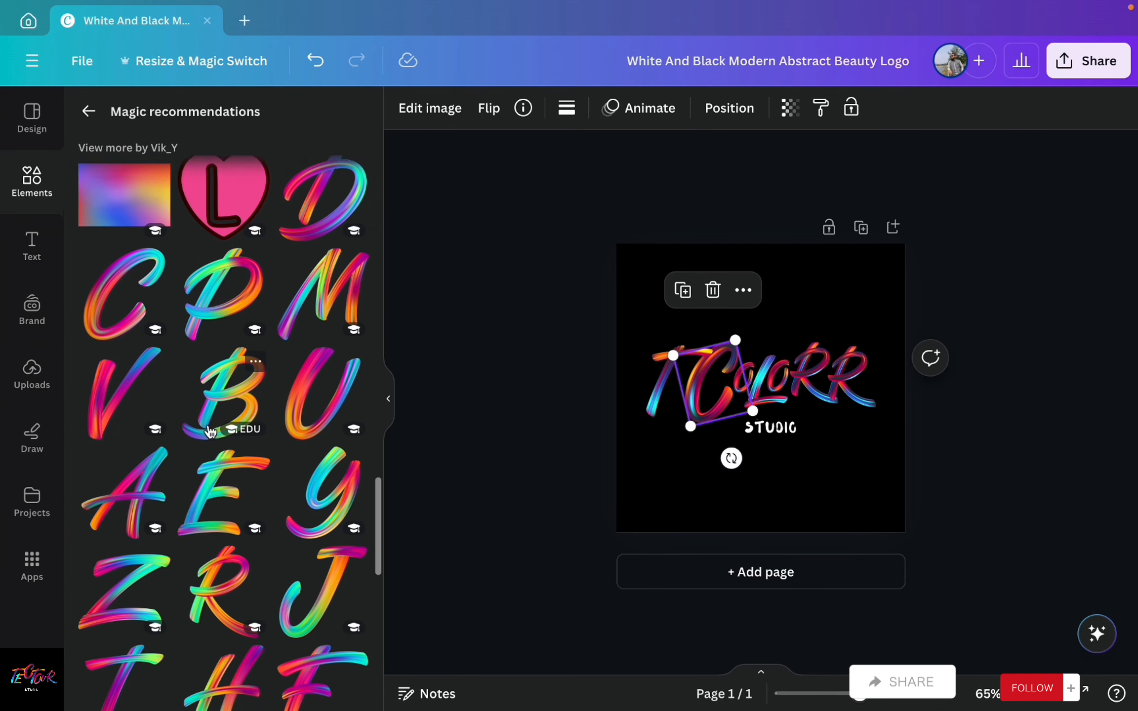
left_click(206, 465)
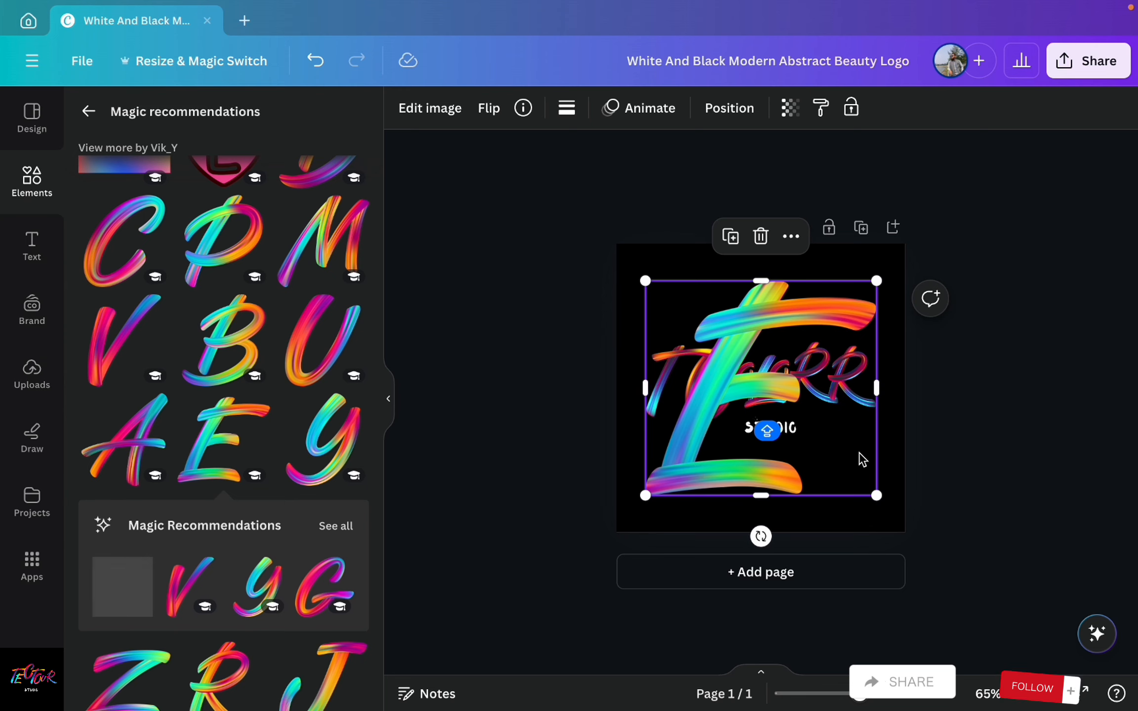
left_click_drag(877, 489, 777, 293)
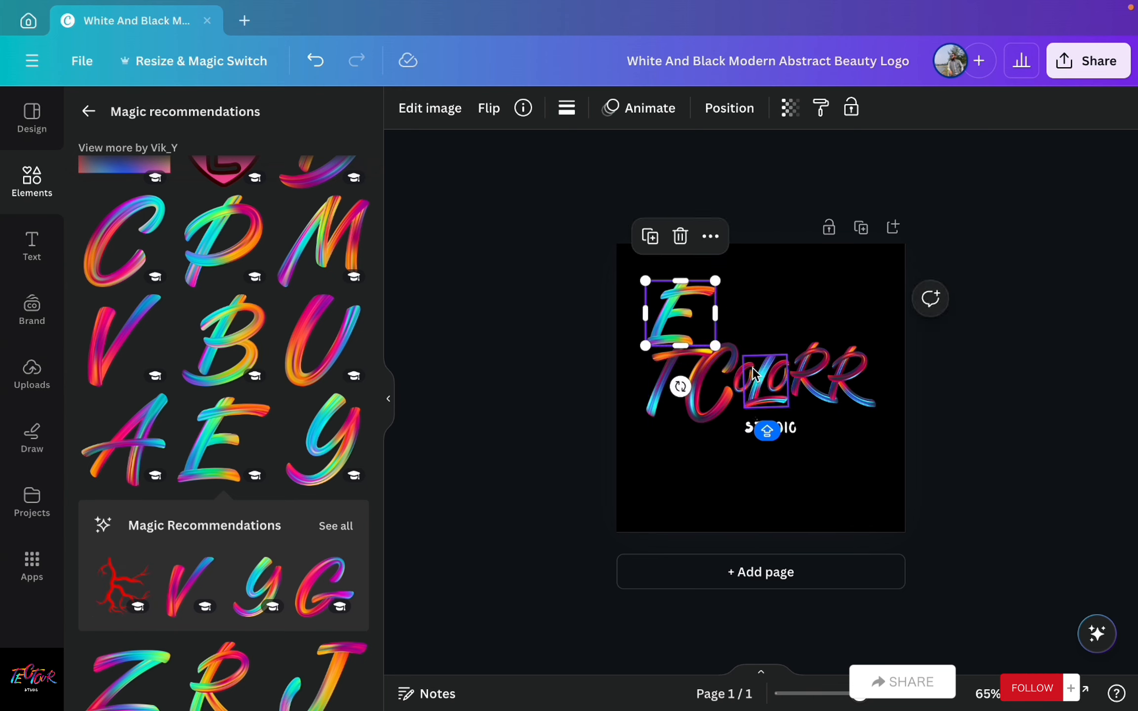
- Move the letter C out of the wordmark to the empty area above it, opening a gap after the T
left_click(730, 383)
left_click_drag(730, 383, 783, 312)
- Delete the old letters L, both small O's and the first R from the wordmark, keeping only the last R
left_click(766, 398)
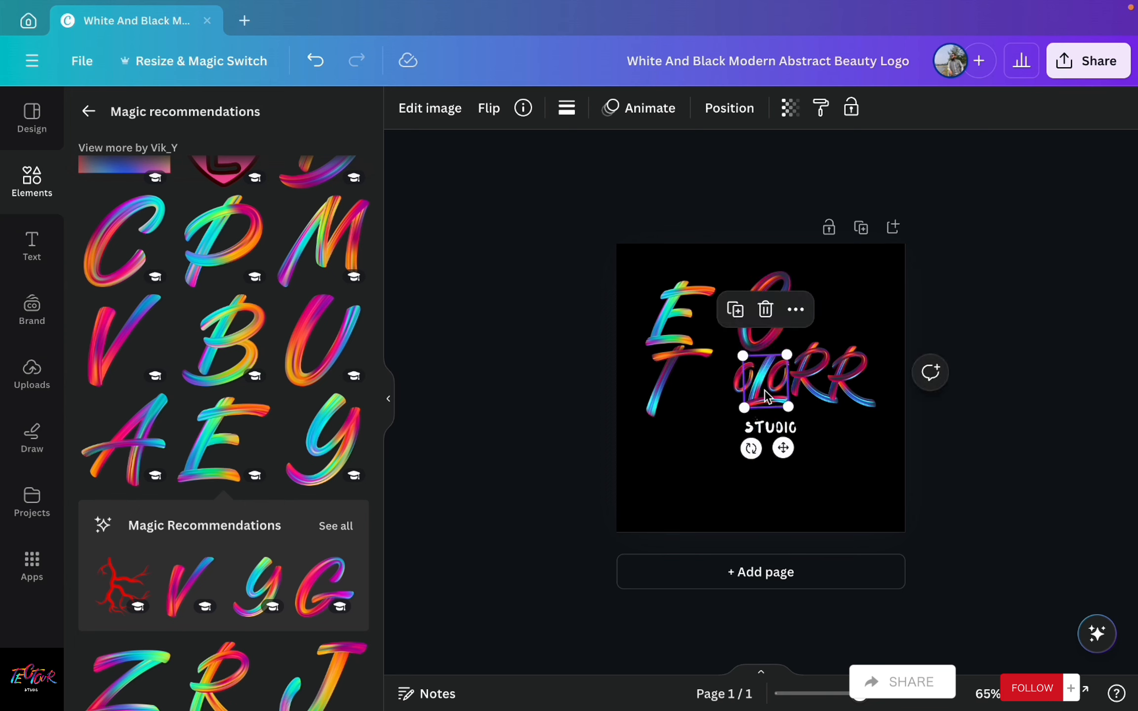
left_click(765, 311)
left_click(739, 376)
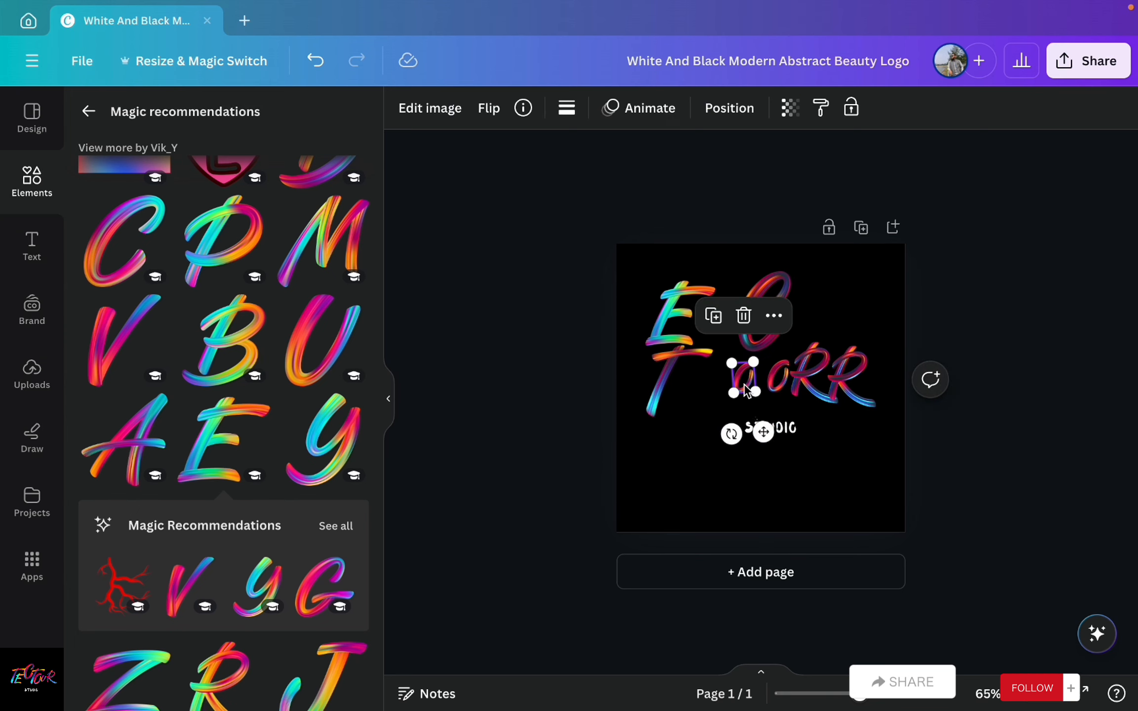
left_click(742, 315)
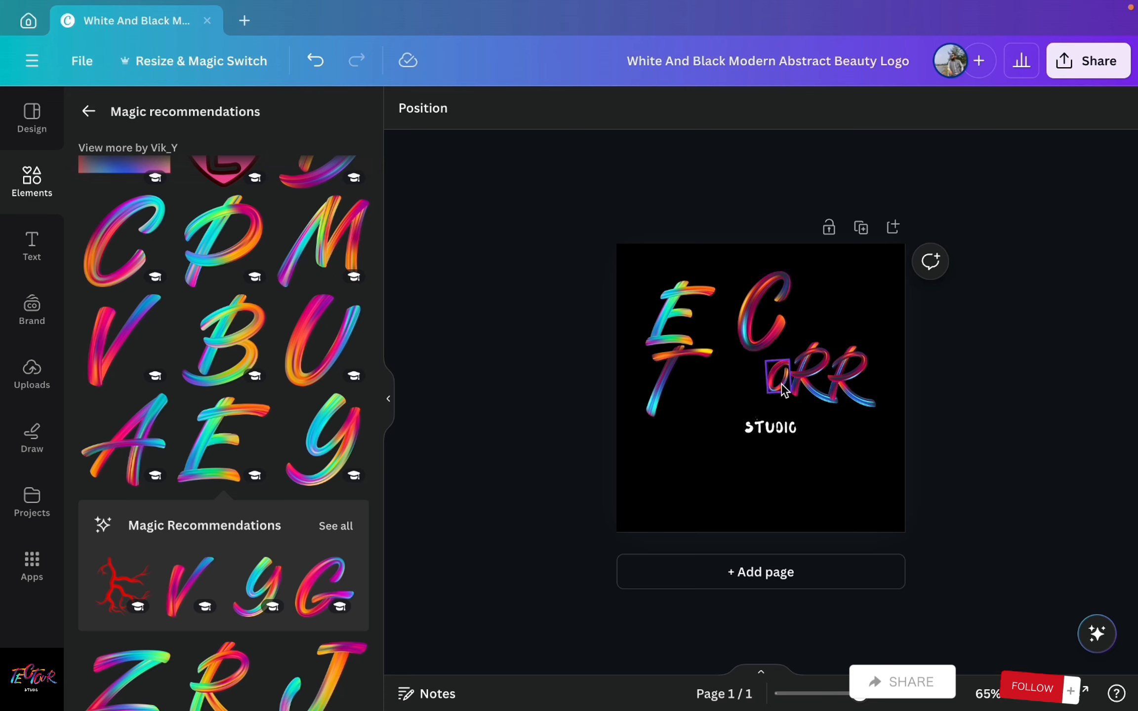
left_click(785, 390)
left_click(778, 312)
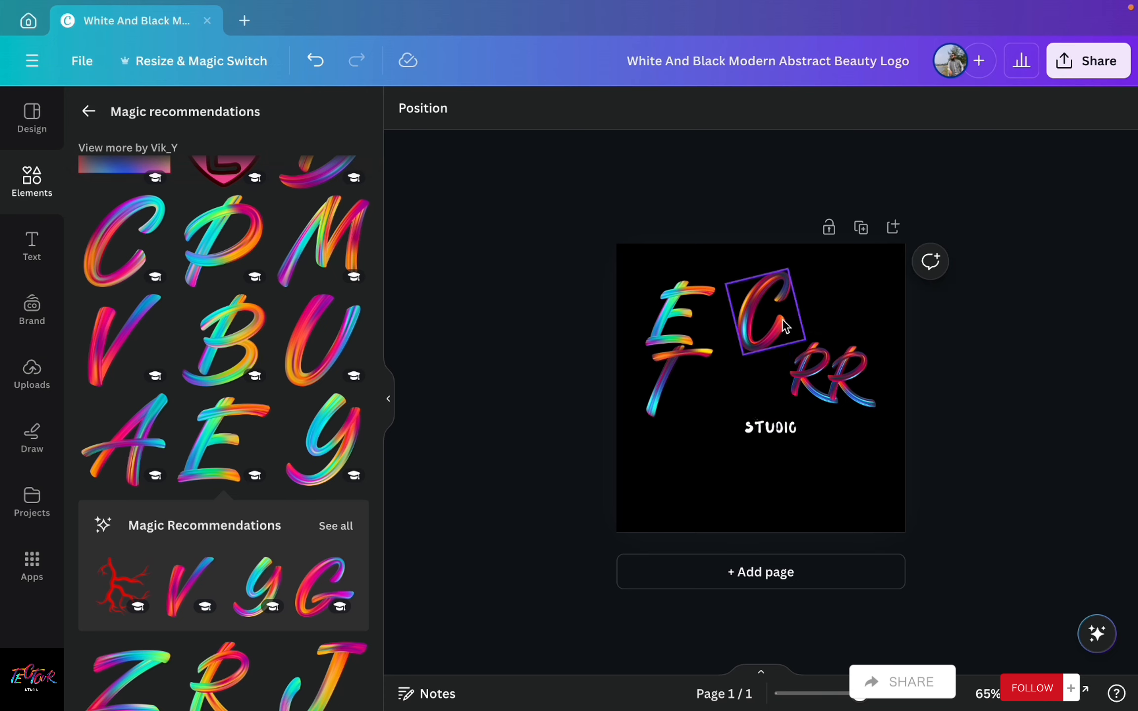
left_click(808, 393)
left_click(814, 296)
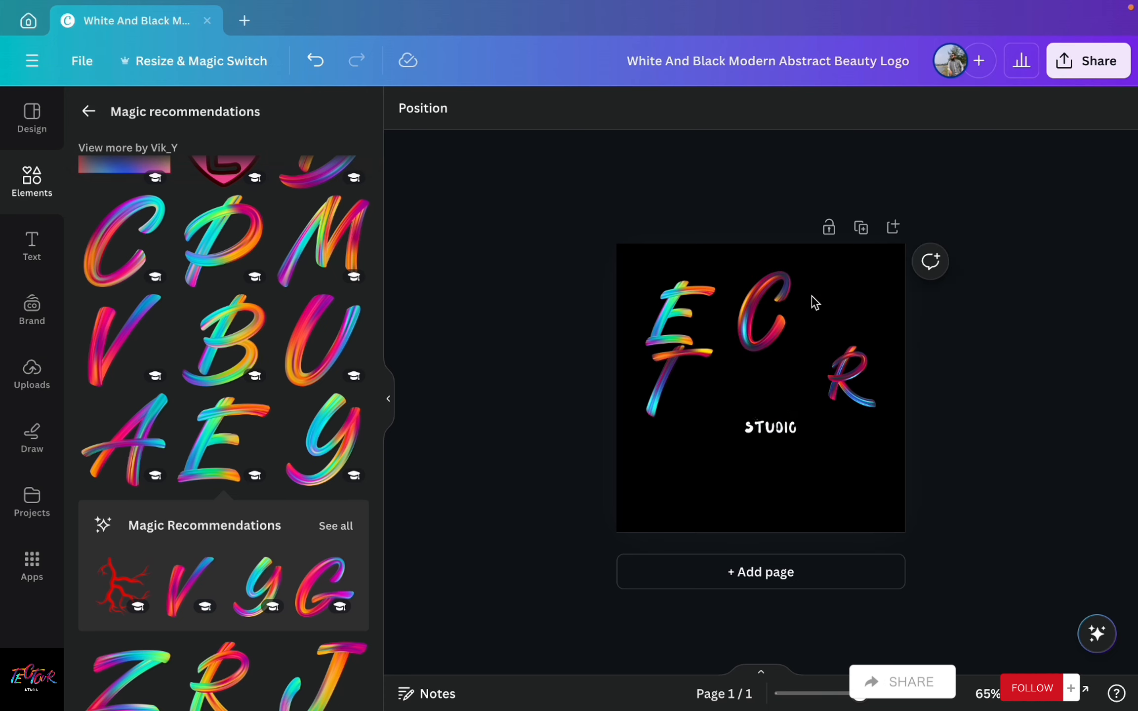
- Move the E below the T, lower the C toward the wordmark, and nudge the T slightly right
left_click_drag(700, 320, 732, 429)
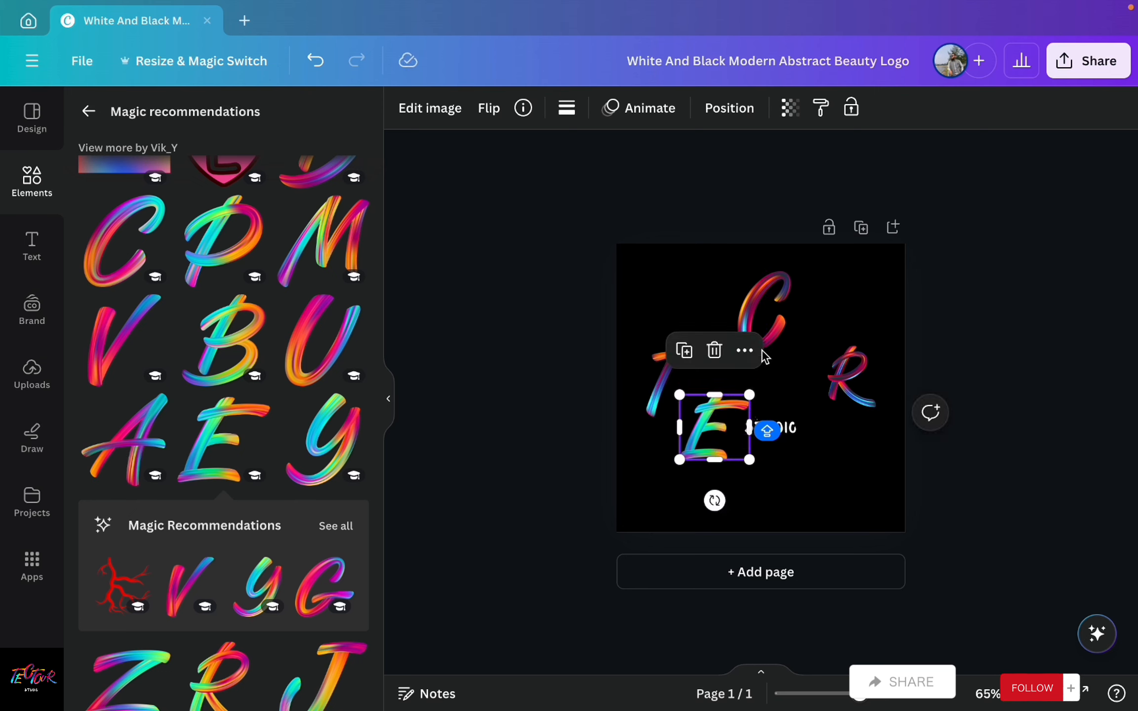
left_click(778, 327)
left_click_drag(775, 343, 765, 380)
left_click_drag(669, 378, 676, 372)
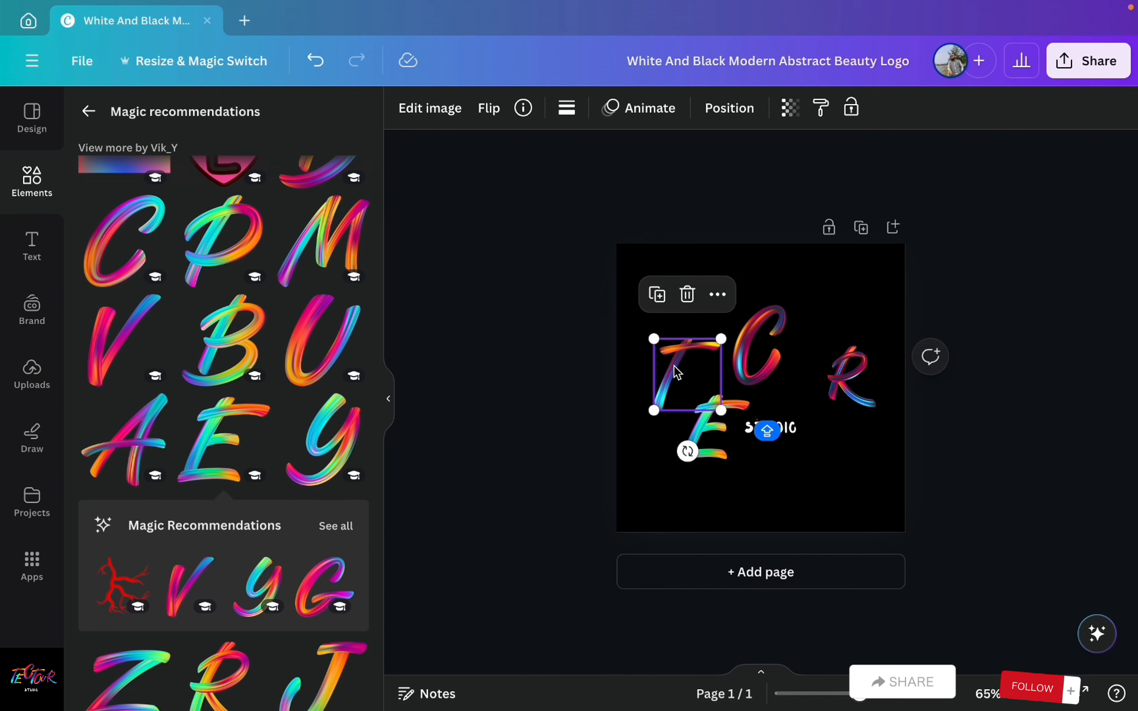
- Shrink the E, tuck it under the T's crossbar, and move the C close against it
left_click(708, 447)
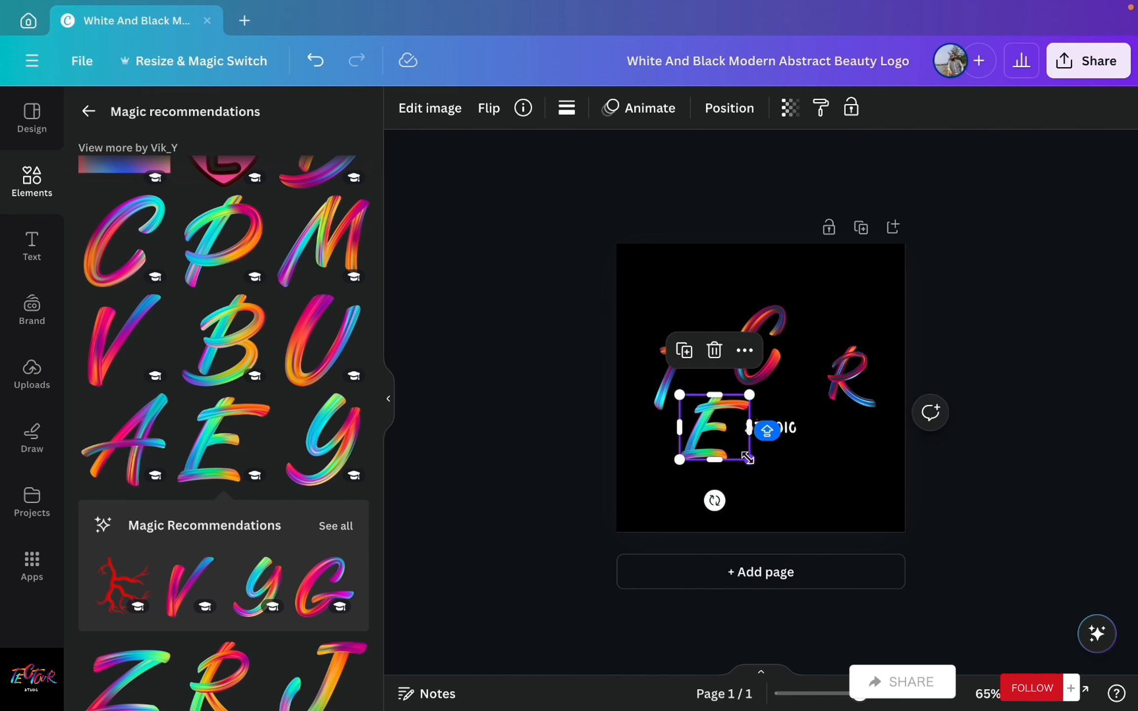
left_click_drag(747, 455, 712, 383)
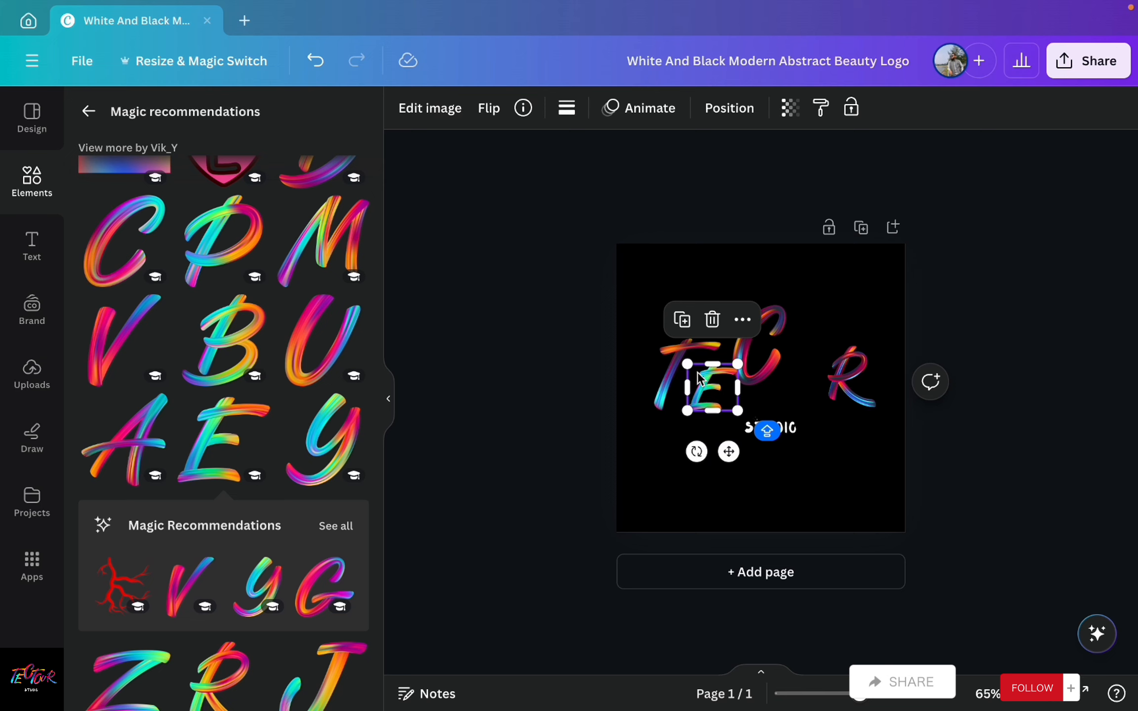
left_click(780, 349)
left_click_drag(781, 349, 774, 359)
left_click(694, 483)
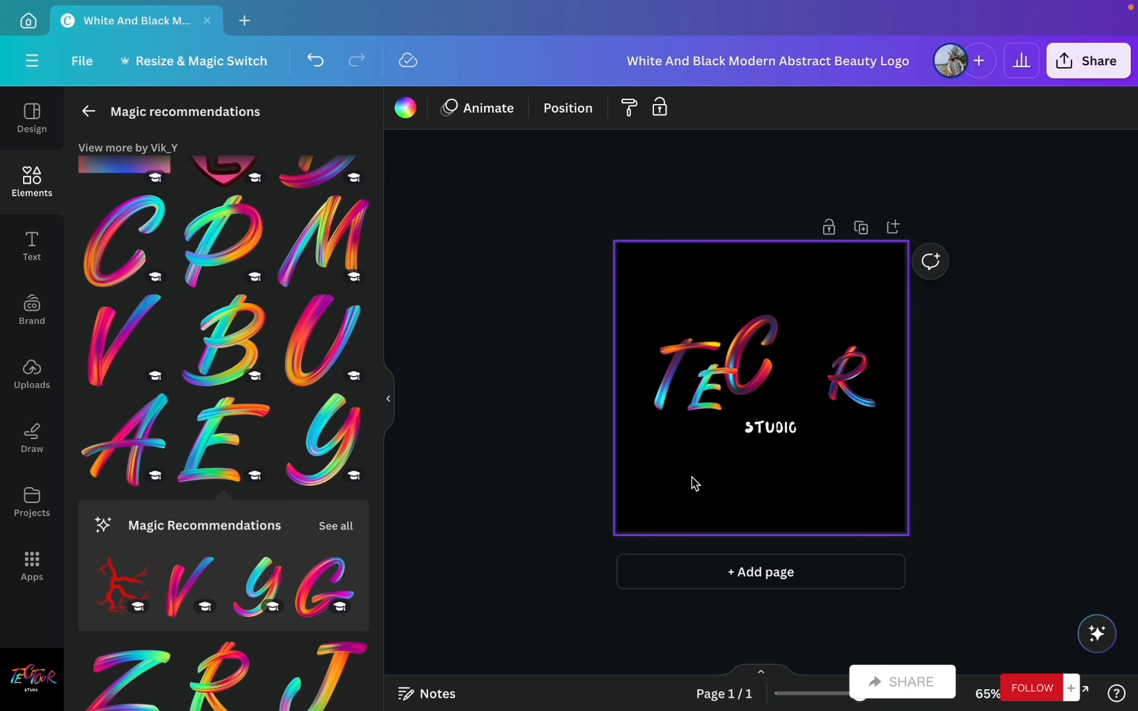
- Move the STUDIO text slightly down and left below the wordmark and enlarge it to font size 21.2
left_click(808, 426)
left_click_drag(808, 426, 793, 439)
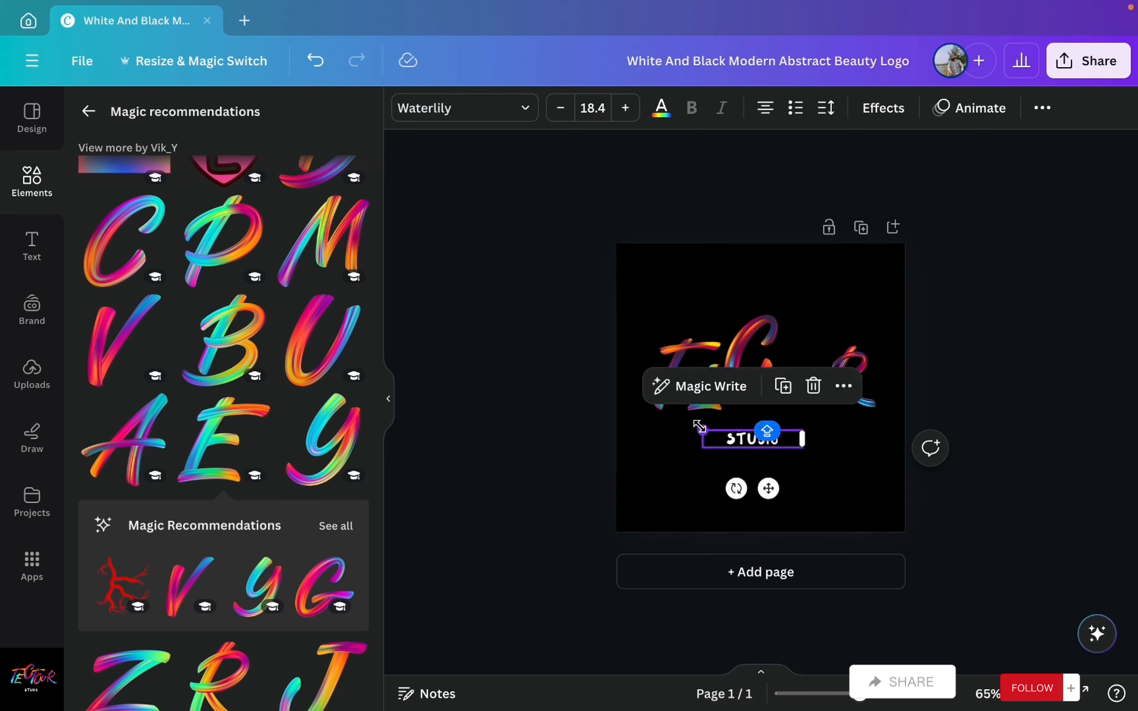
left_click_drag(700, 426, 687, 428)
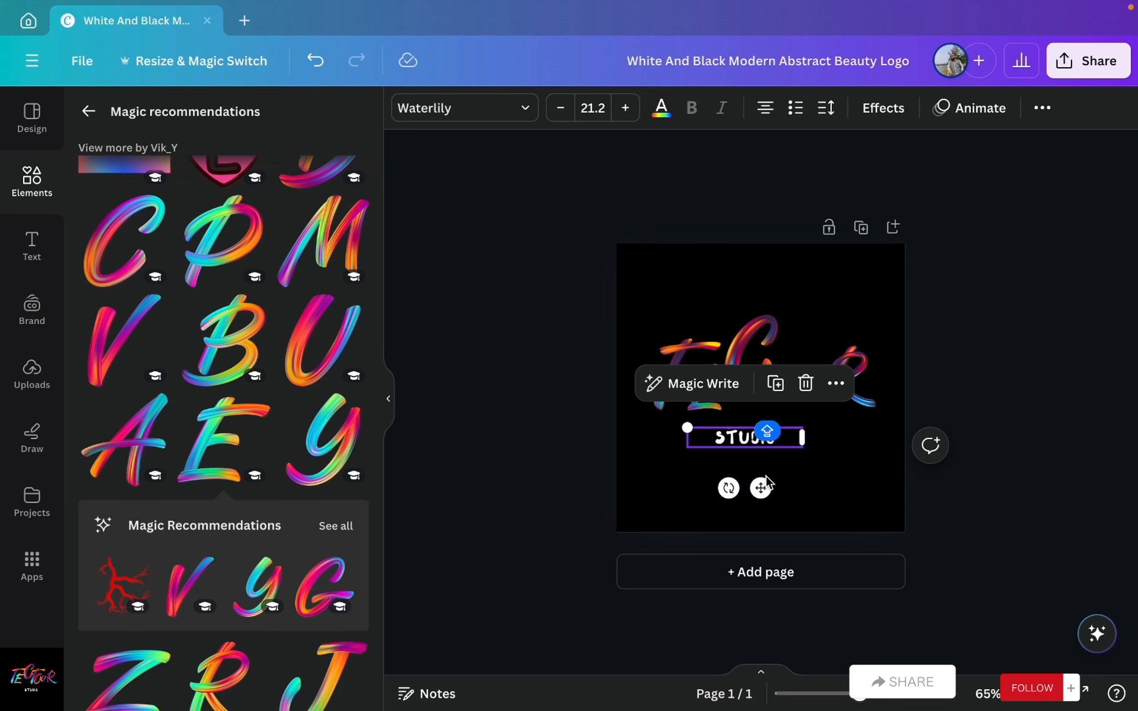
left_click(805, 479)
- Duplicate the letter T and place the copy right after the C, overlapping its open side
left_click(838, 393)
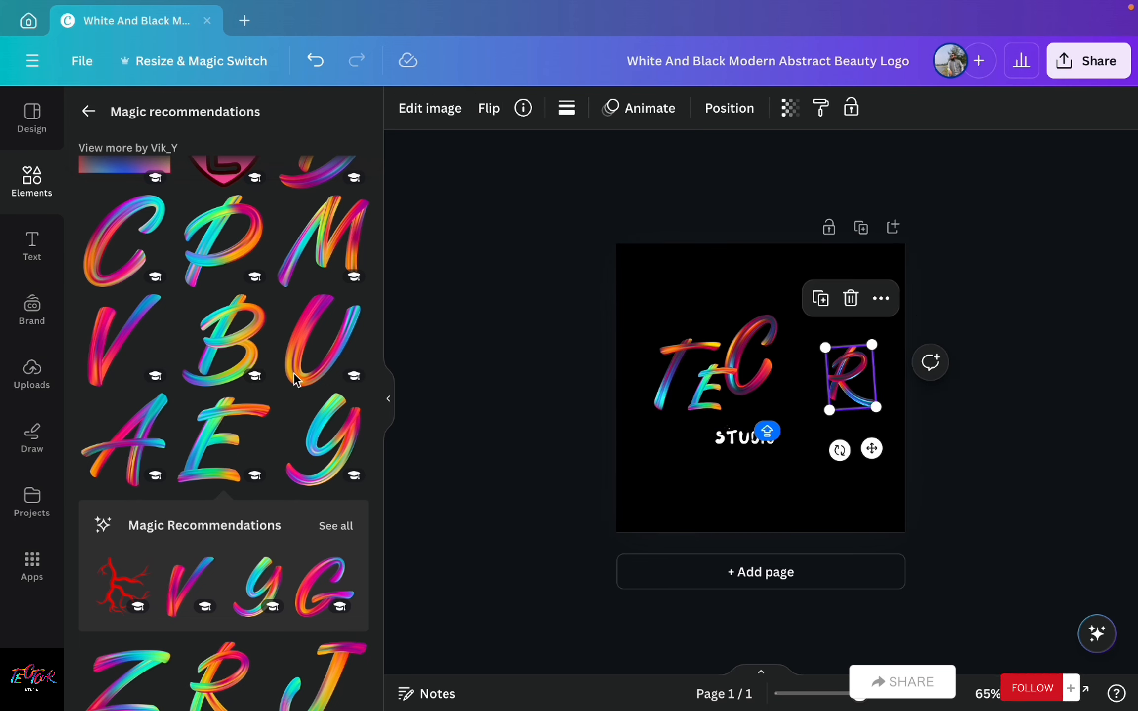
left_click(680, 376)
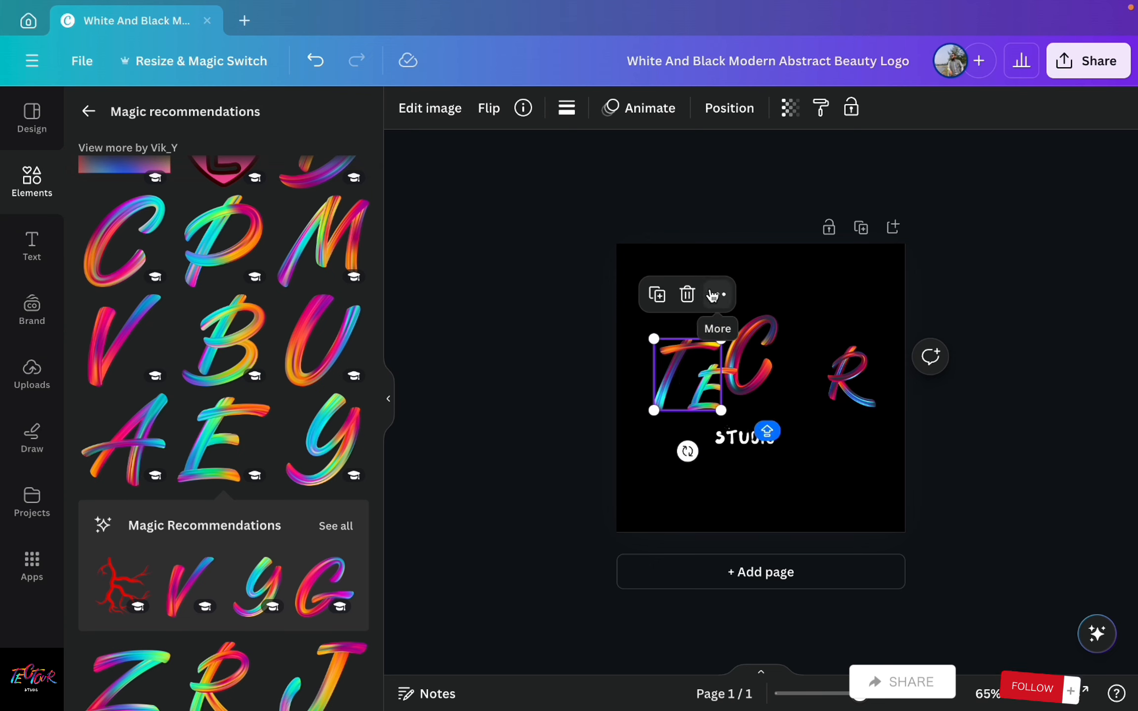
left_click(657, 295)
left_click_drag(731, 341, 765, 356)
left_click(679, 366)
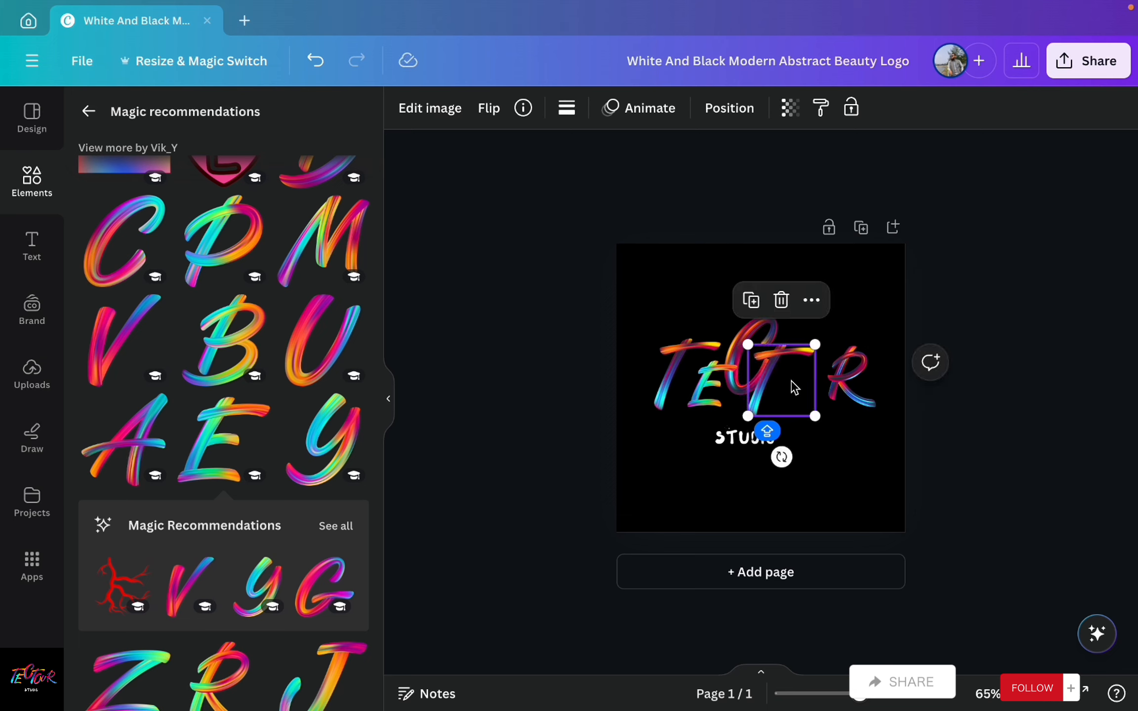
left_click(662, 483)
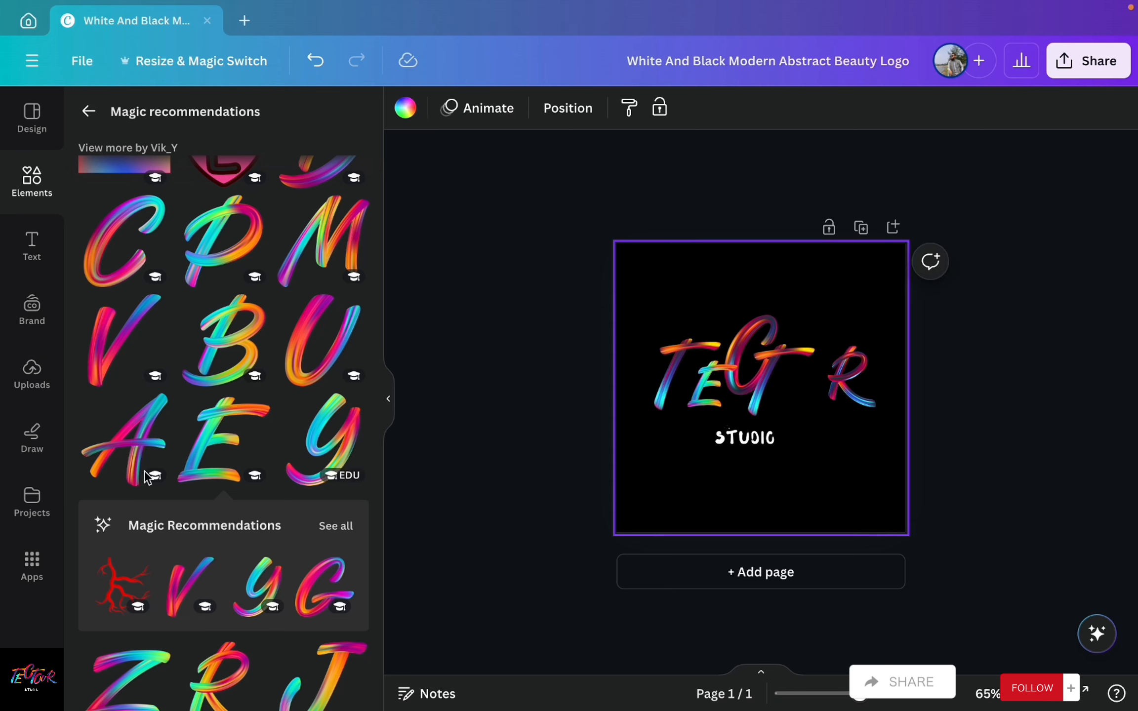
- Add the multicolored brushstroke letter U, shrink it to a small letter, and place it directly before the final R
scroll(112, 469, "up", 2)
left_click(324, 432)
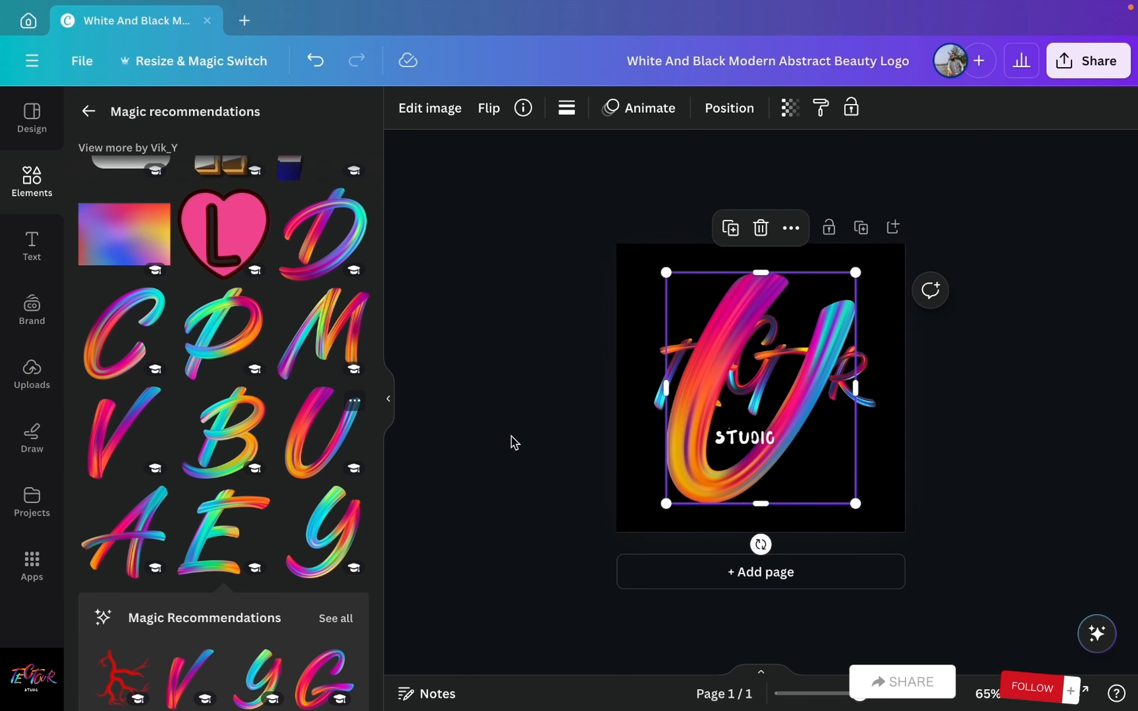
left_click_drag(860, 503, 775, 272)
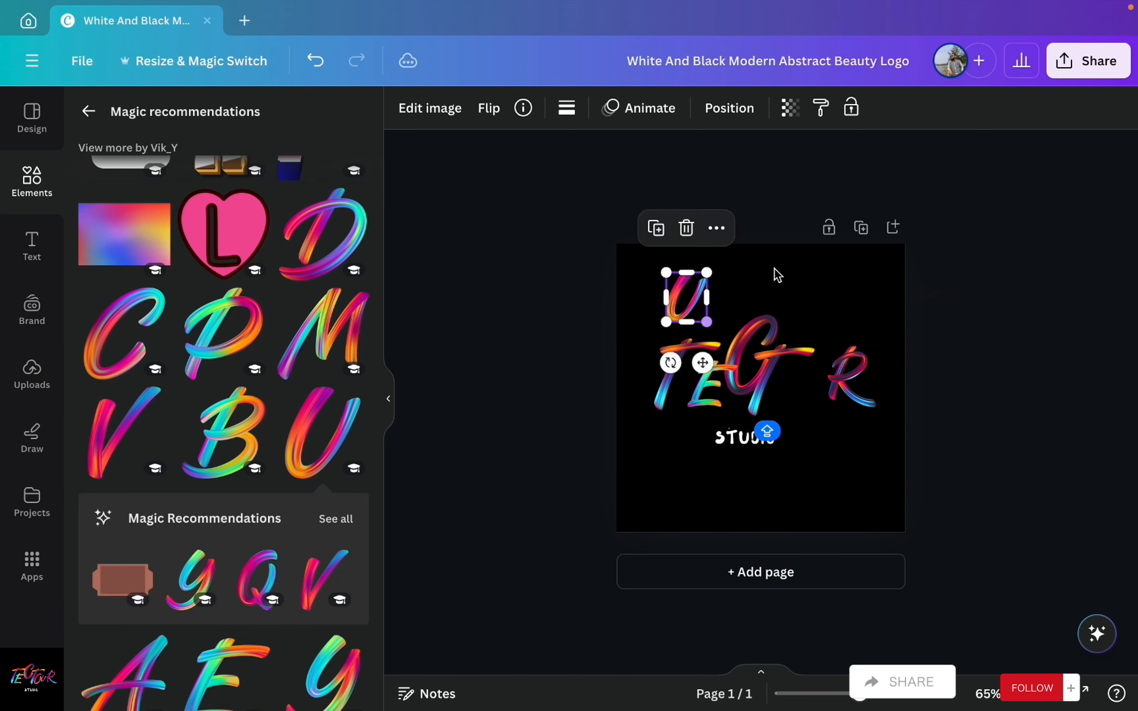
left_click_drag(693, 306, 815, 404)
left_click_drag(860, 694, 896, 694)
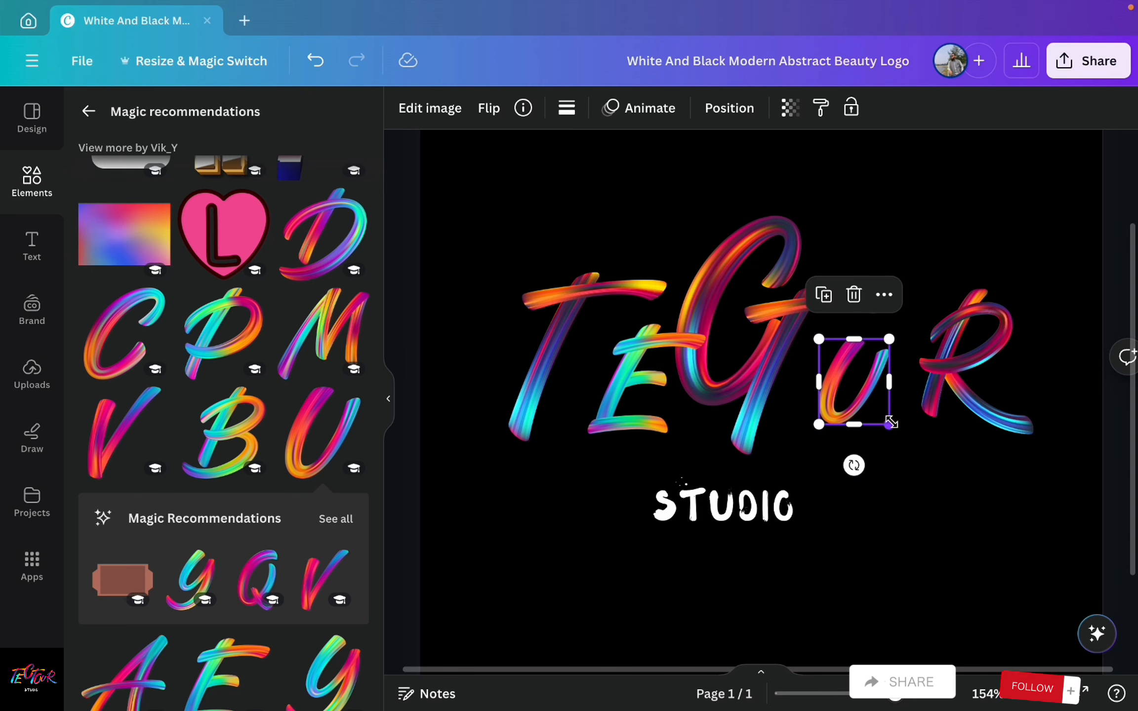
mouse_move(892, 422)
left_mouse_down()
mouse_move(874, 406)
mouse_move(879, 388)
mouse_move(896, 398)
left_mouse_up()
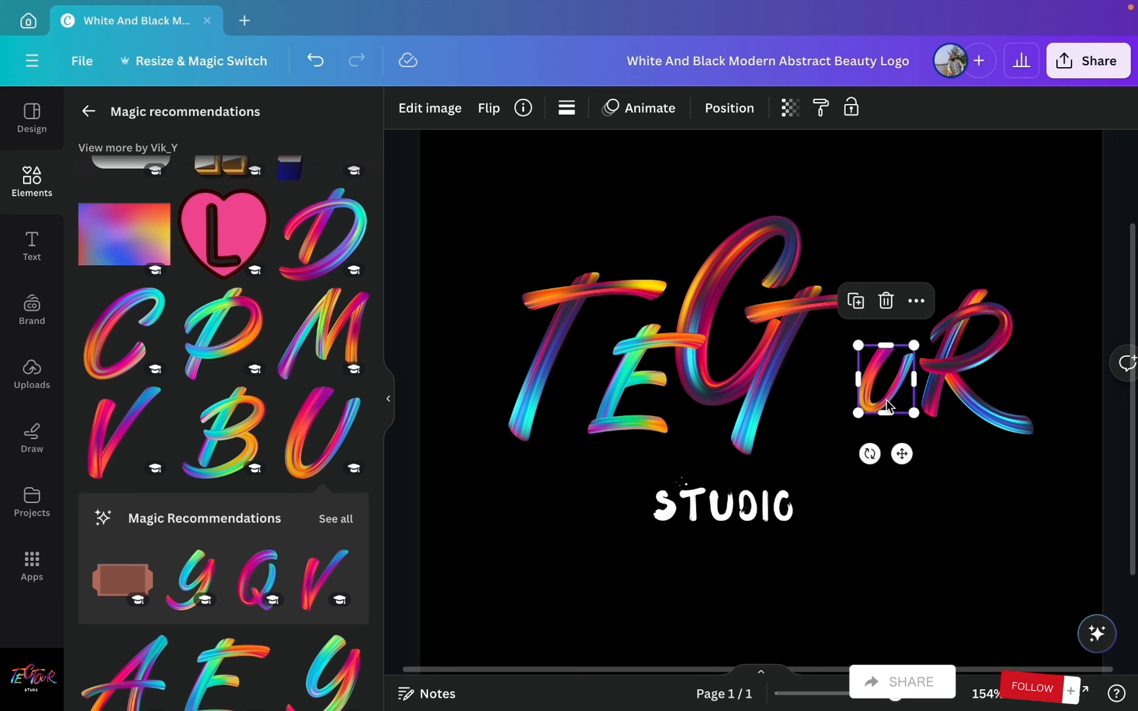
- Find the red brushstroke letter O in the recommendations, add it, and size it to fit between the second T and the U
scroll(234, 346, "up", 3)
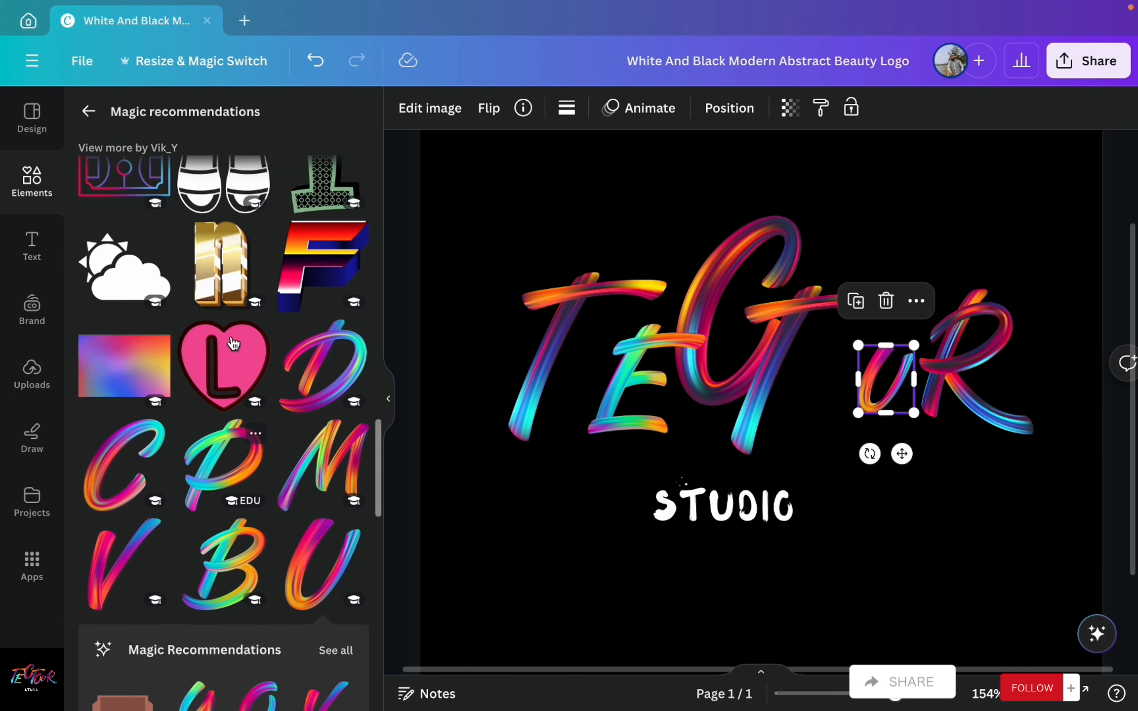
scroll(233, 344, "up", 10)
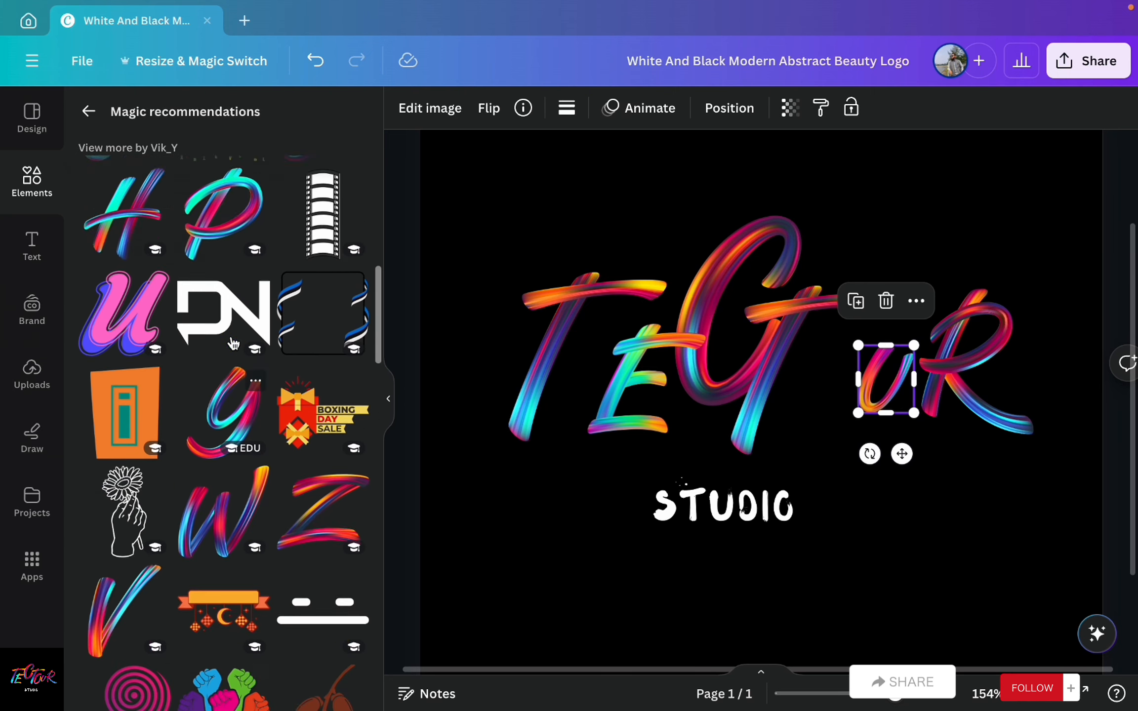
scroll(233, 344, "up", 10)
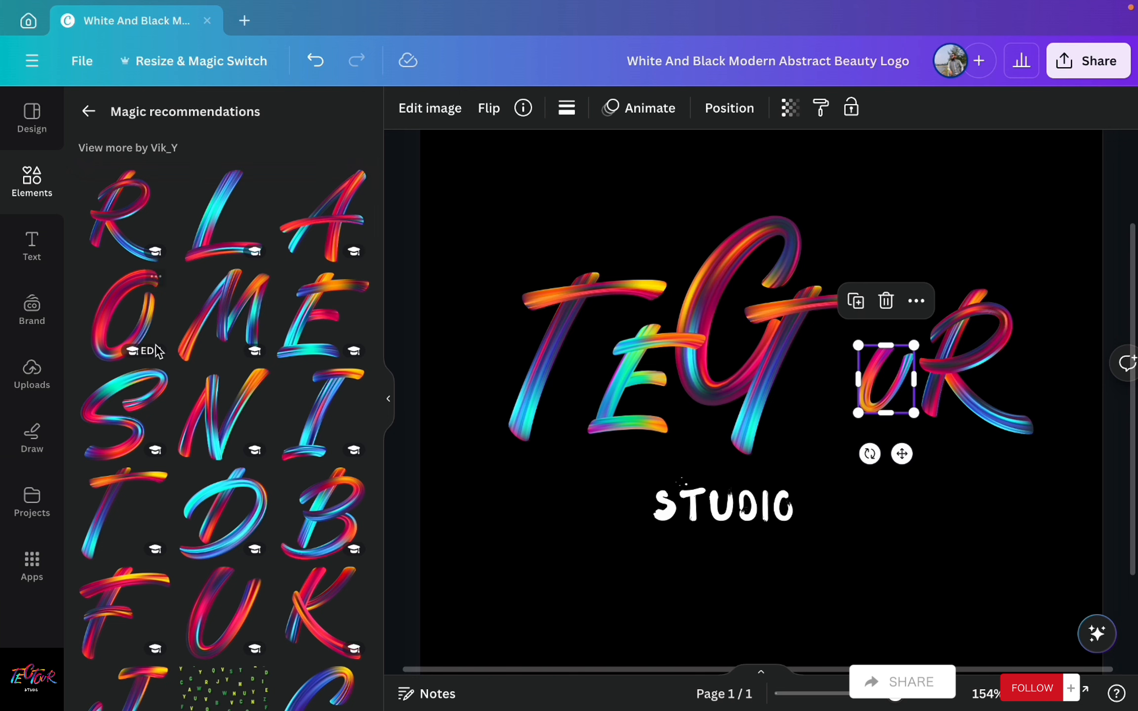
left_click(127, 343)
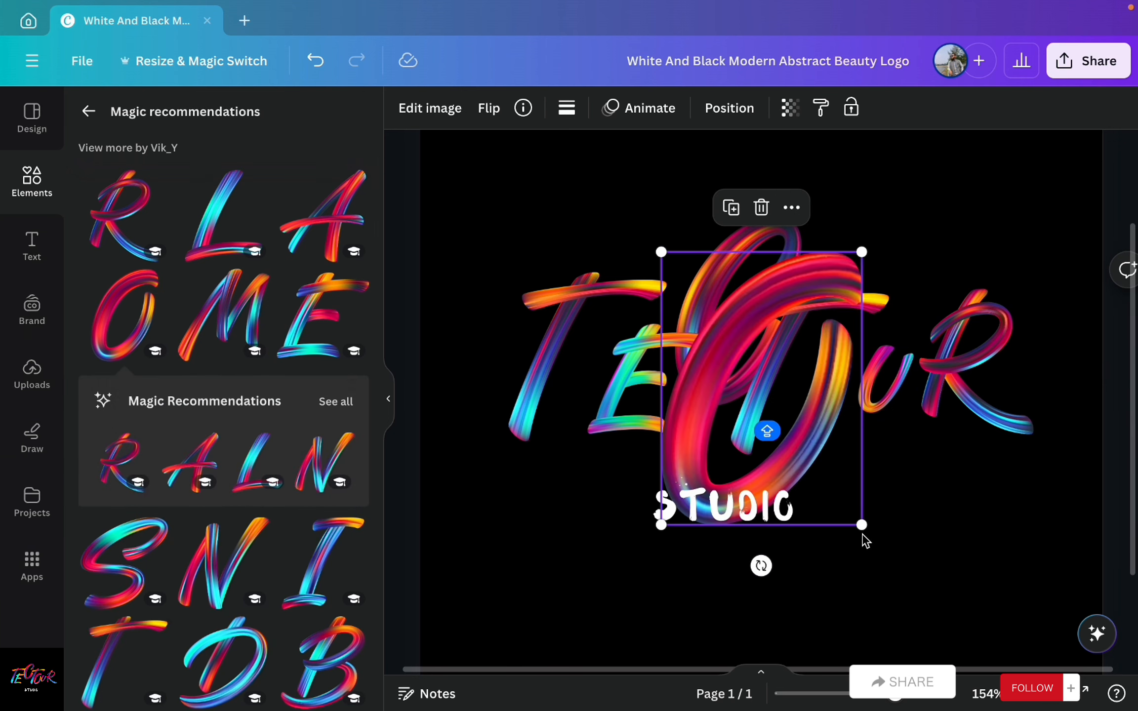
left_click_drag(862, 526, 738, 357)
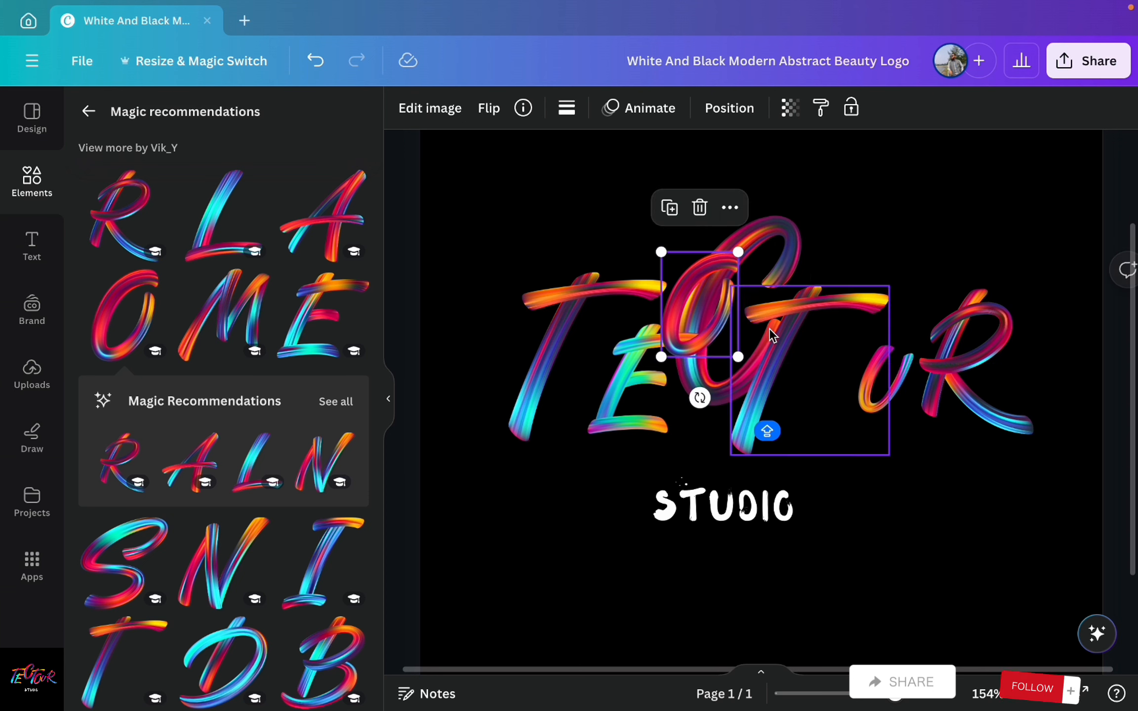
left_click_drag(717, 300, 843, 379)
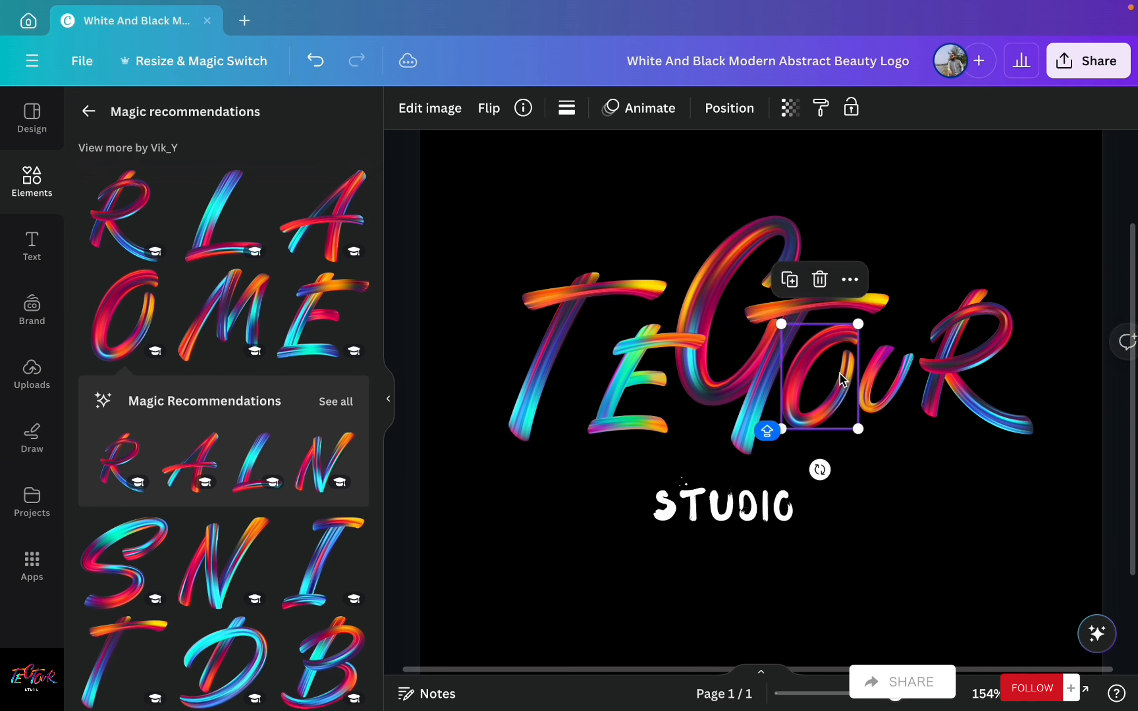
left_click_drag(859, 428, 867, 436)
- Tighten the start of the wordmark by shifting the E left and the first T right, and shrink the C slightly
left_click_drag(656, 424, 637, 426)
left_click_drag(552, 340, 577, 331)
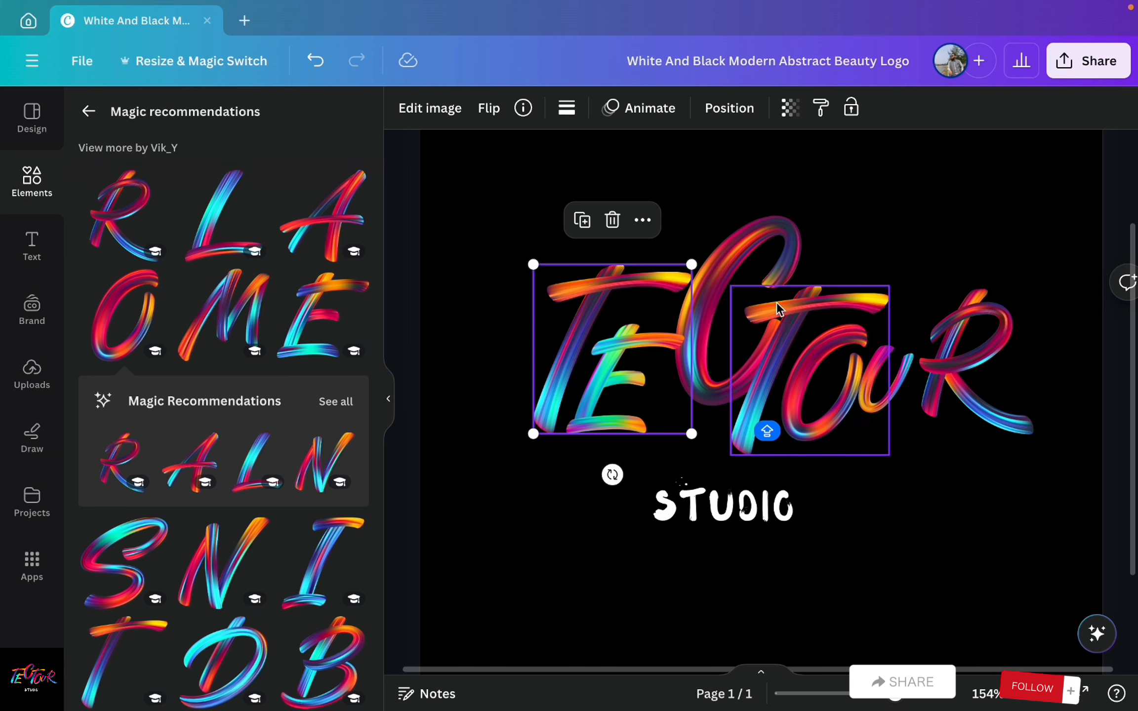
left_click(724, 270)
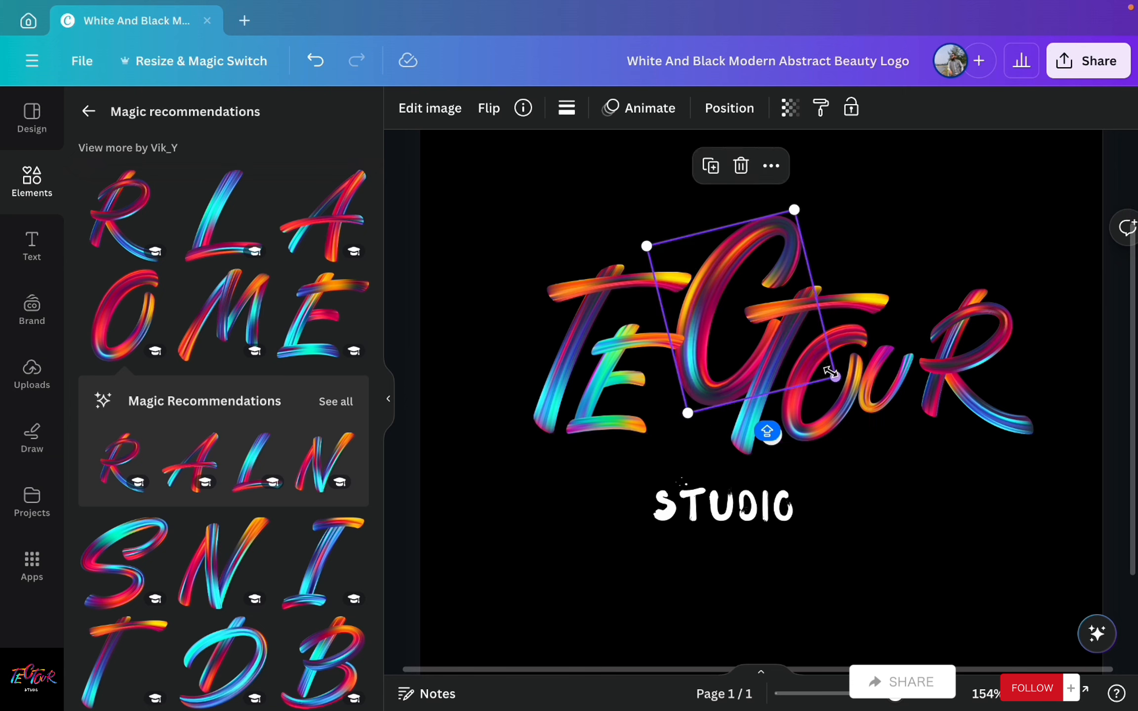
left_click_drag(837, 377, 818, 363)
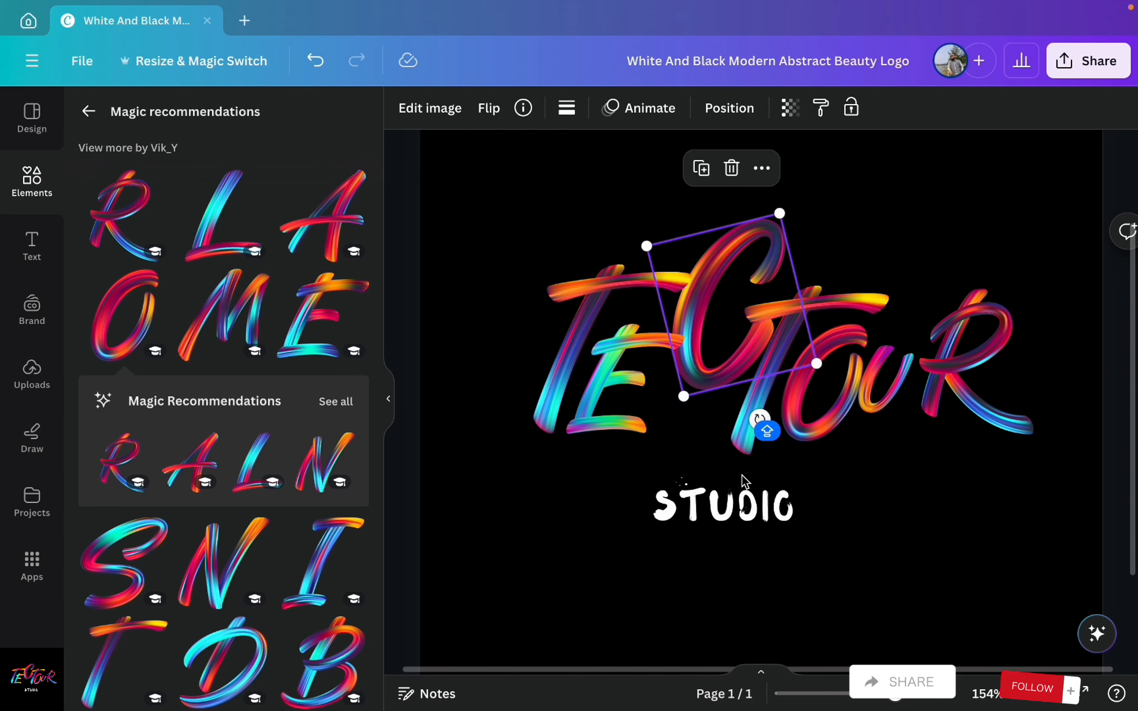
left_click(494, 476)
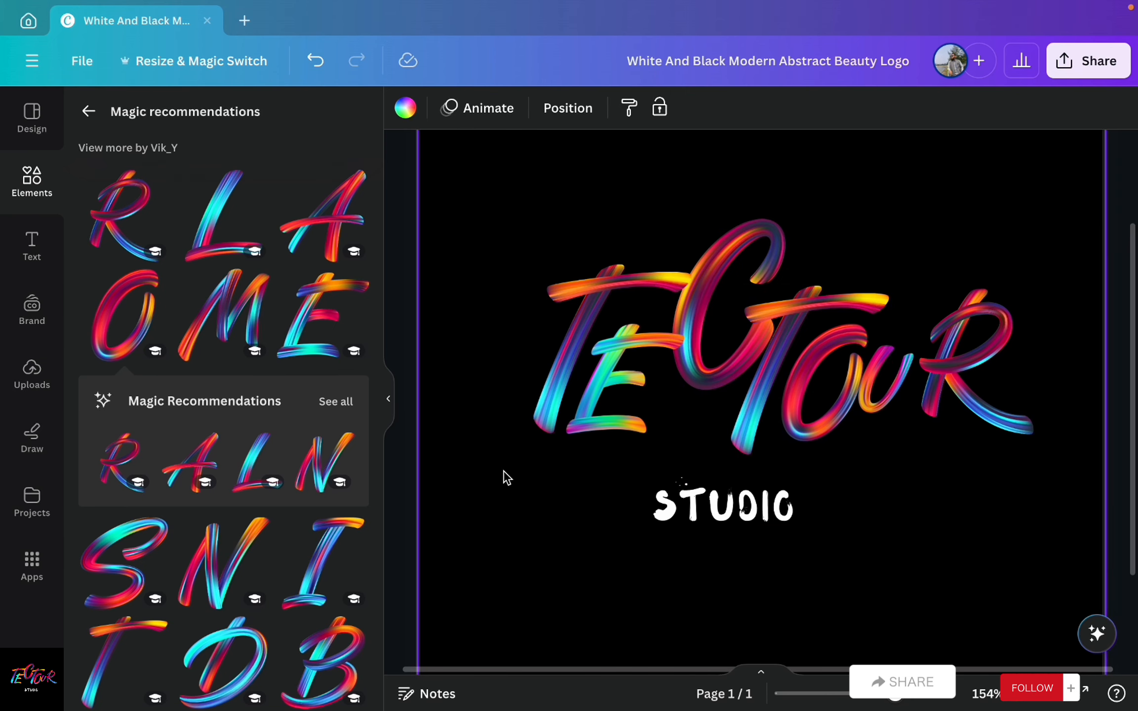
- Add the scattered green letters pattern from the recommendations and enlarge it to cover the whole logo page
left_click(816, 697)
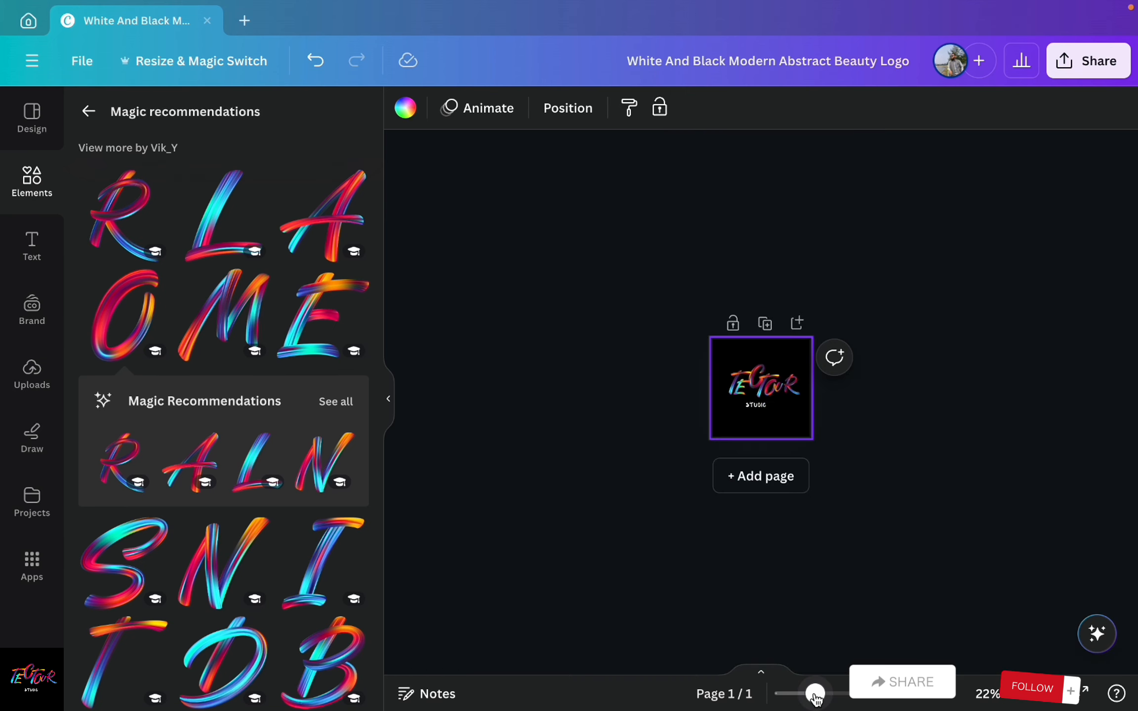
left_click(877, 695)
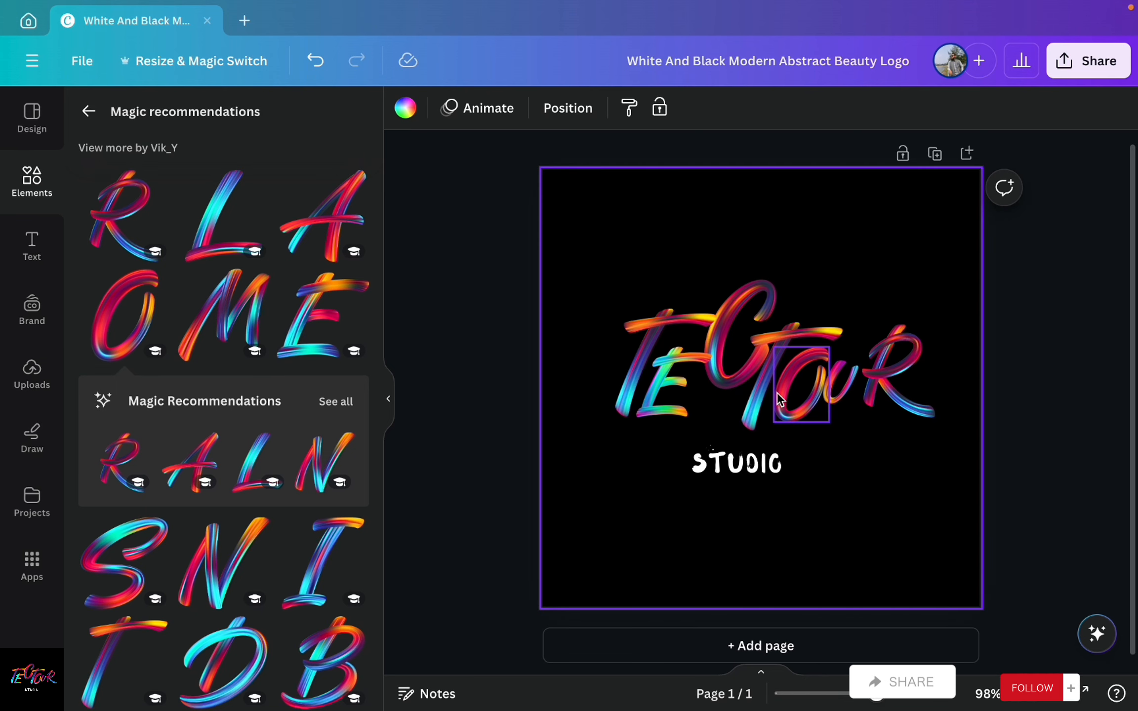
left_click(762, 399)
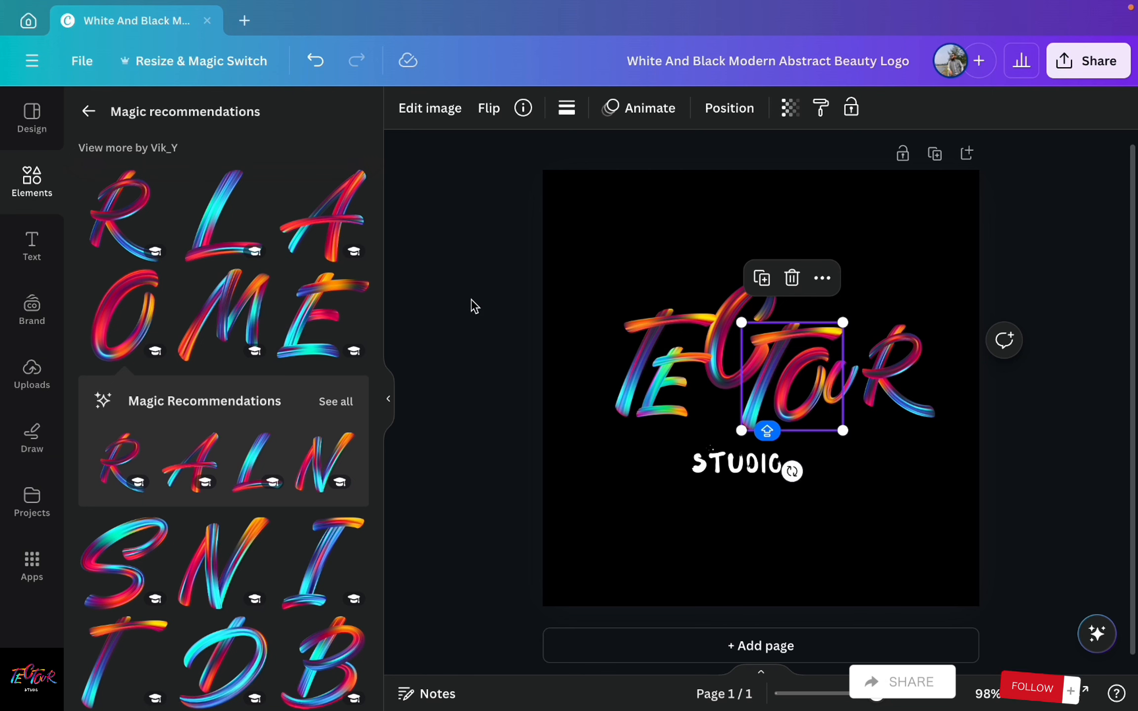
scroll(239, 417, "down", 8)
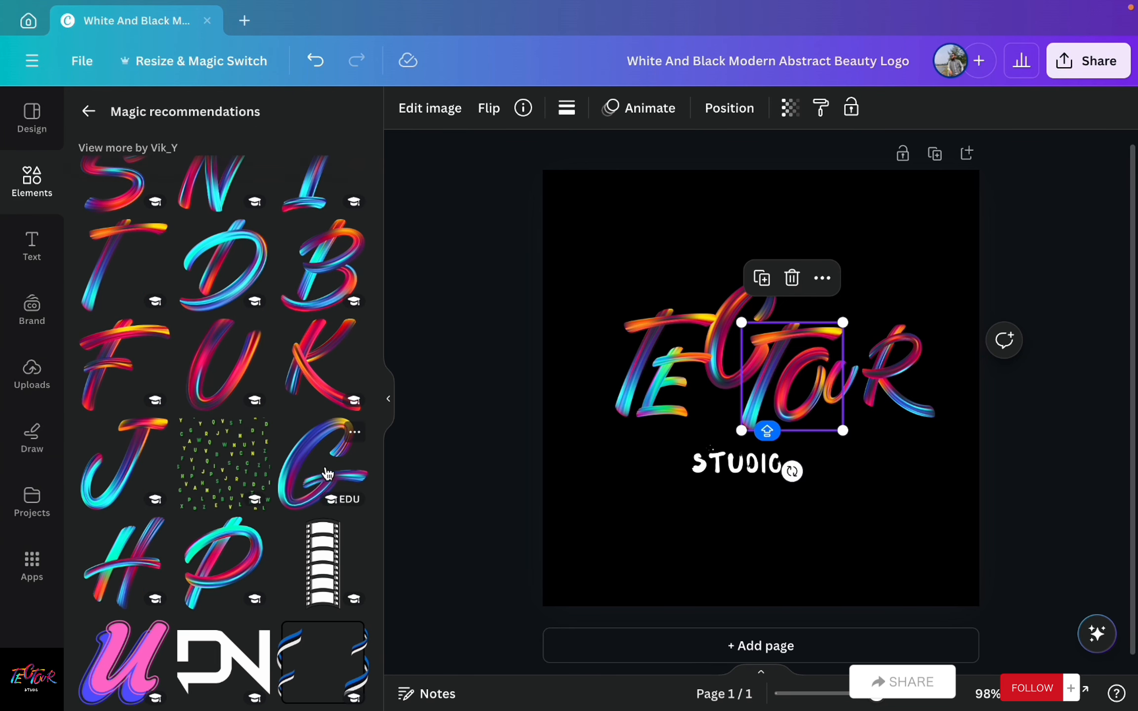
left_click(245, 469)
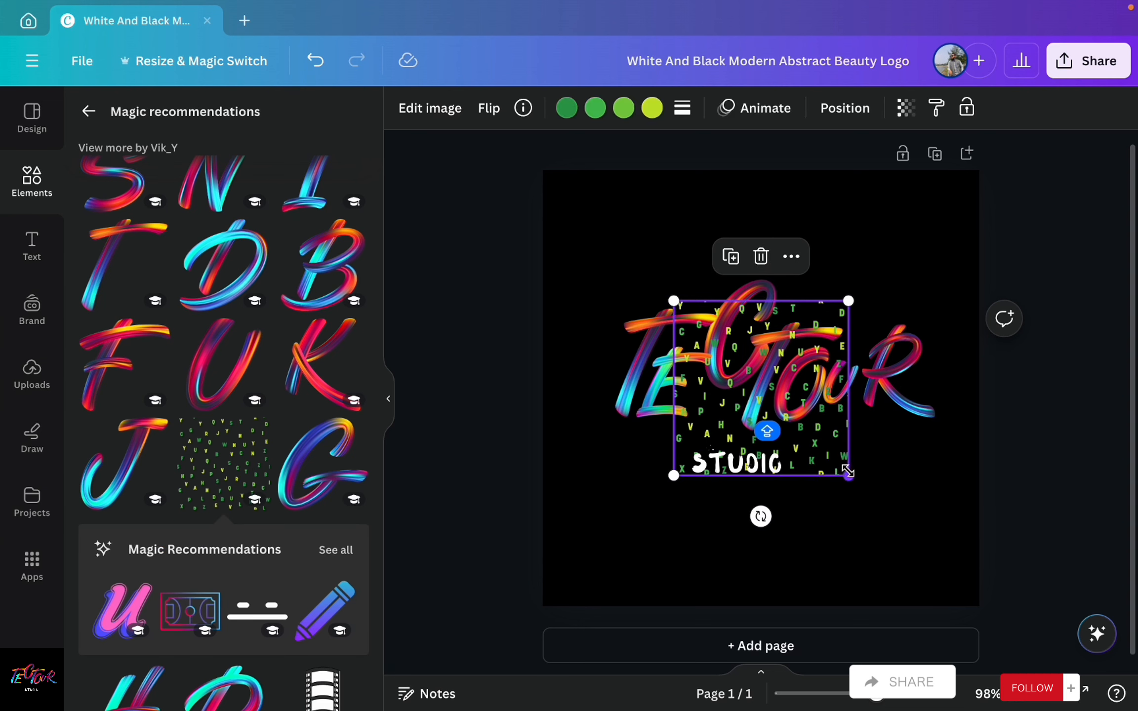
left_click_drag(848, 476, 1008, 634)
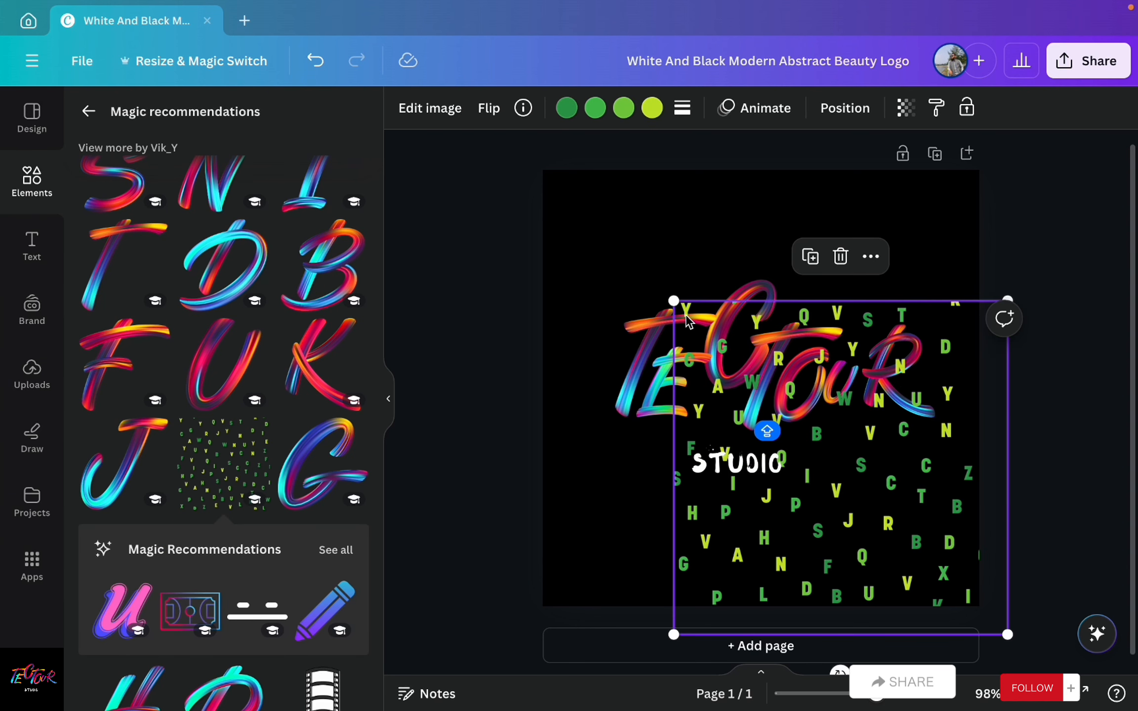
left_click_drag(675, 302, 562, 197)
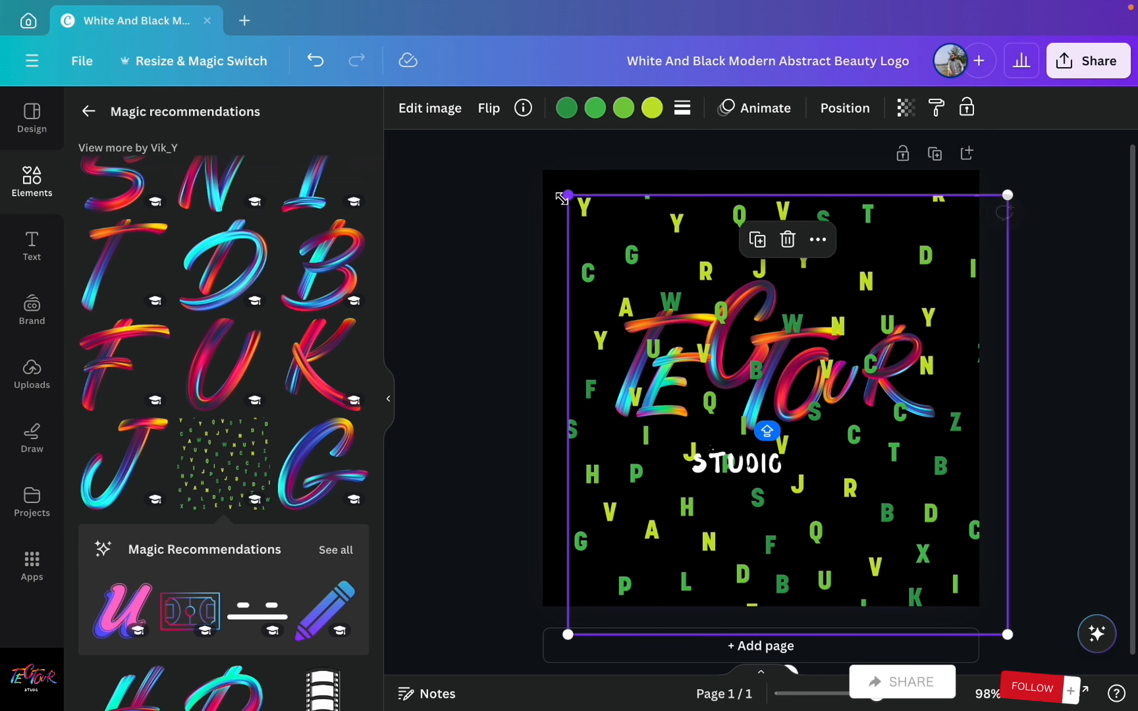
left_click_drag(845, 451, 821, 431)
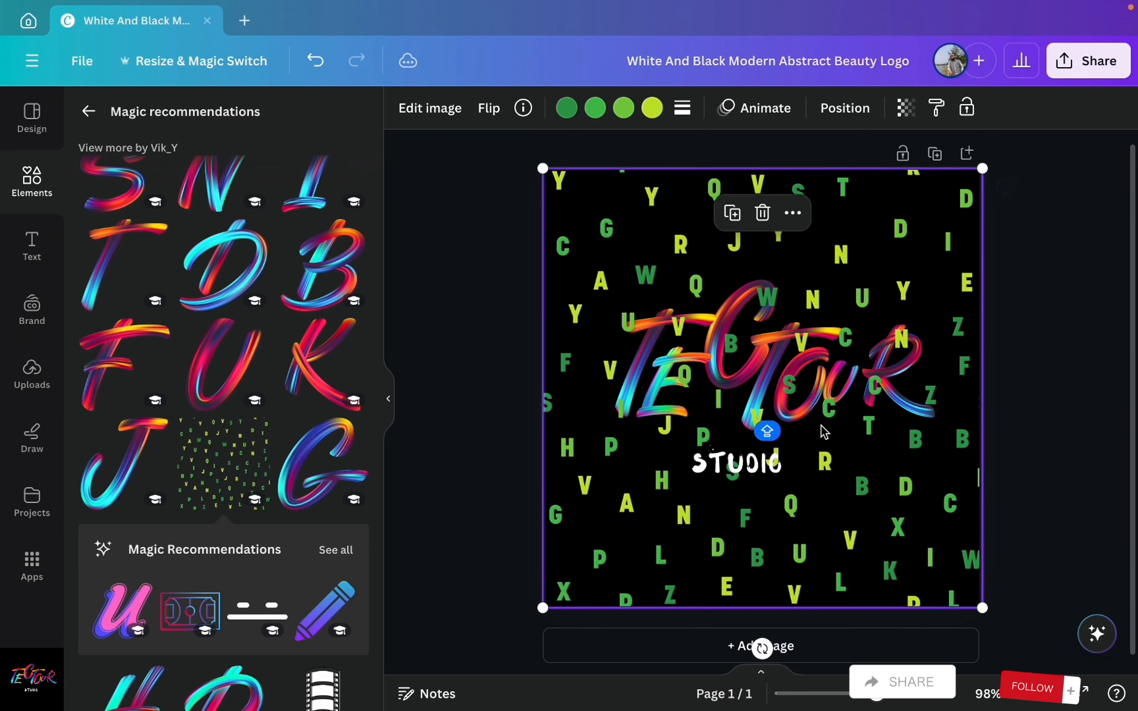
- Recolor the pattern's lime-yellow letters light gray, after trying mint green and white
left_click(652, 107)
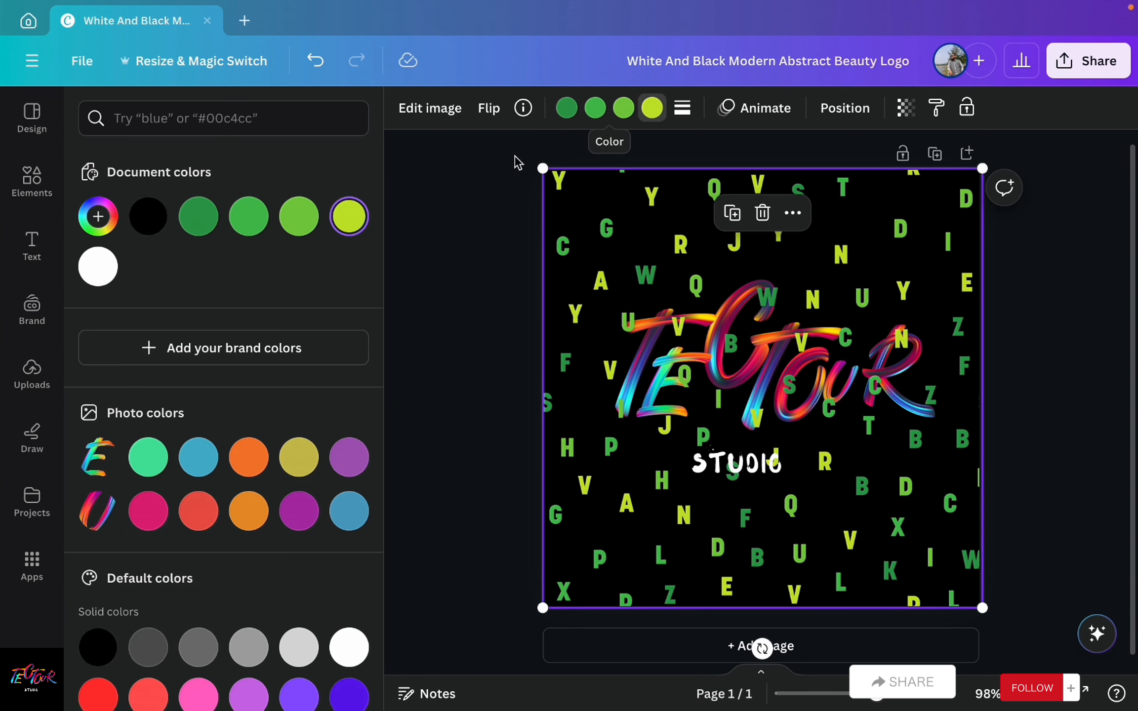
left_click(148, 474)
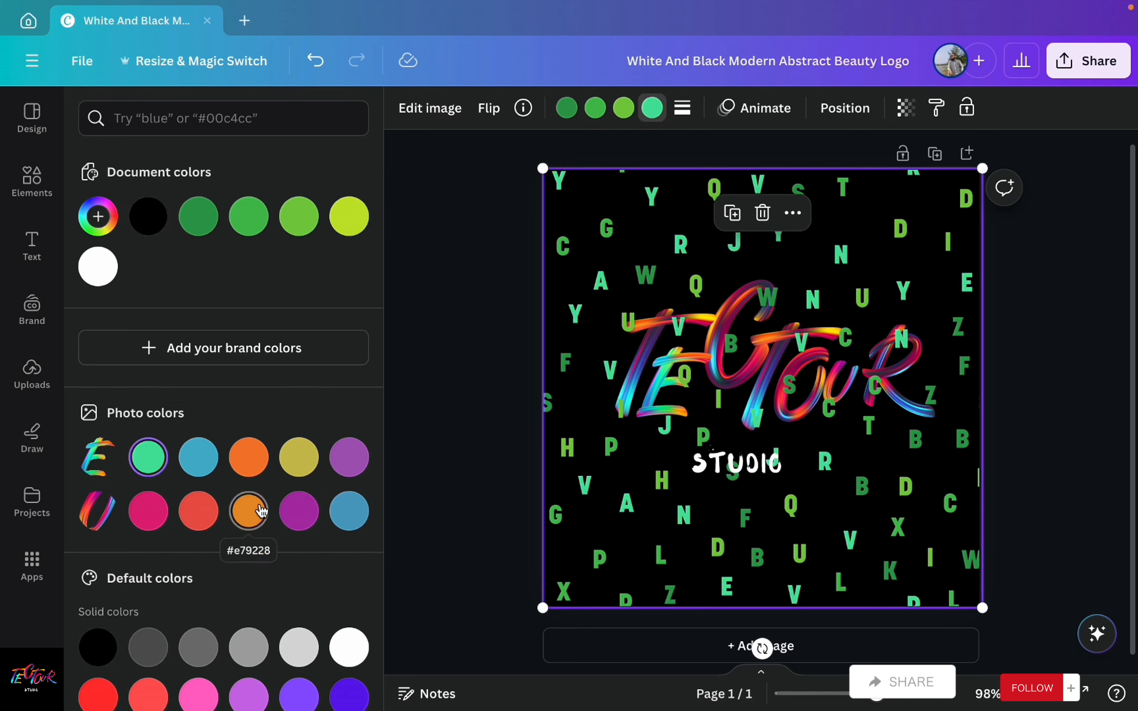
scroll(296, 517, "down", 3)
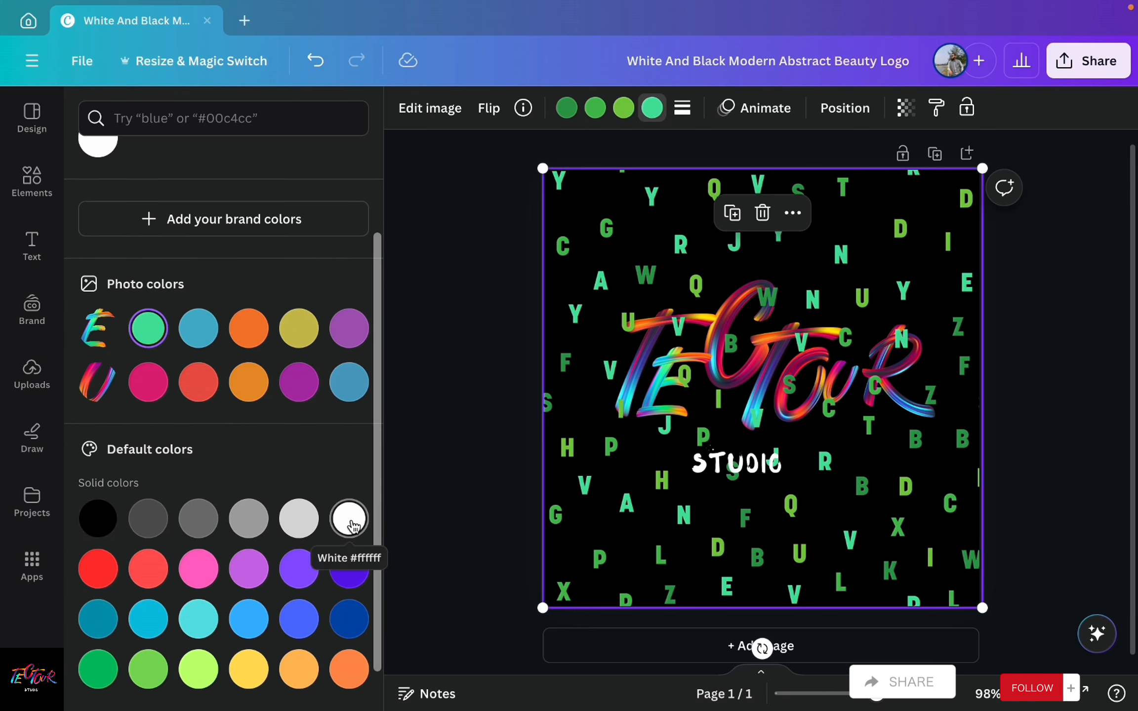
left_click(351, 525)
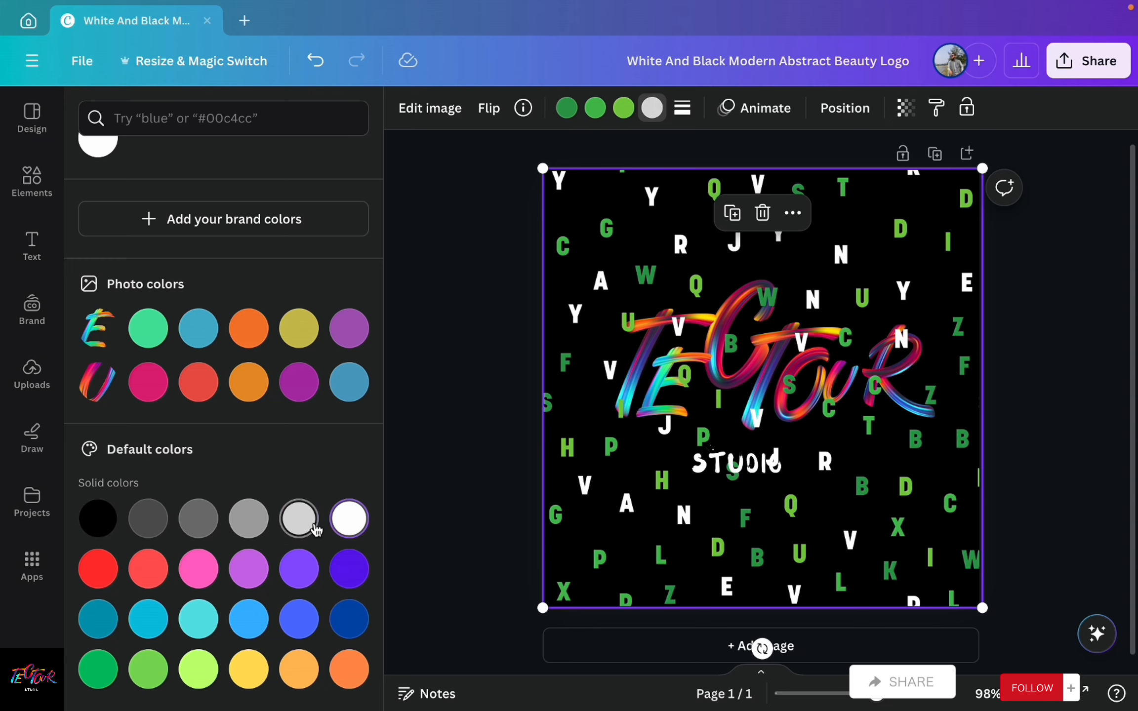
left_click(300, 520)
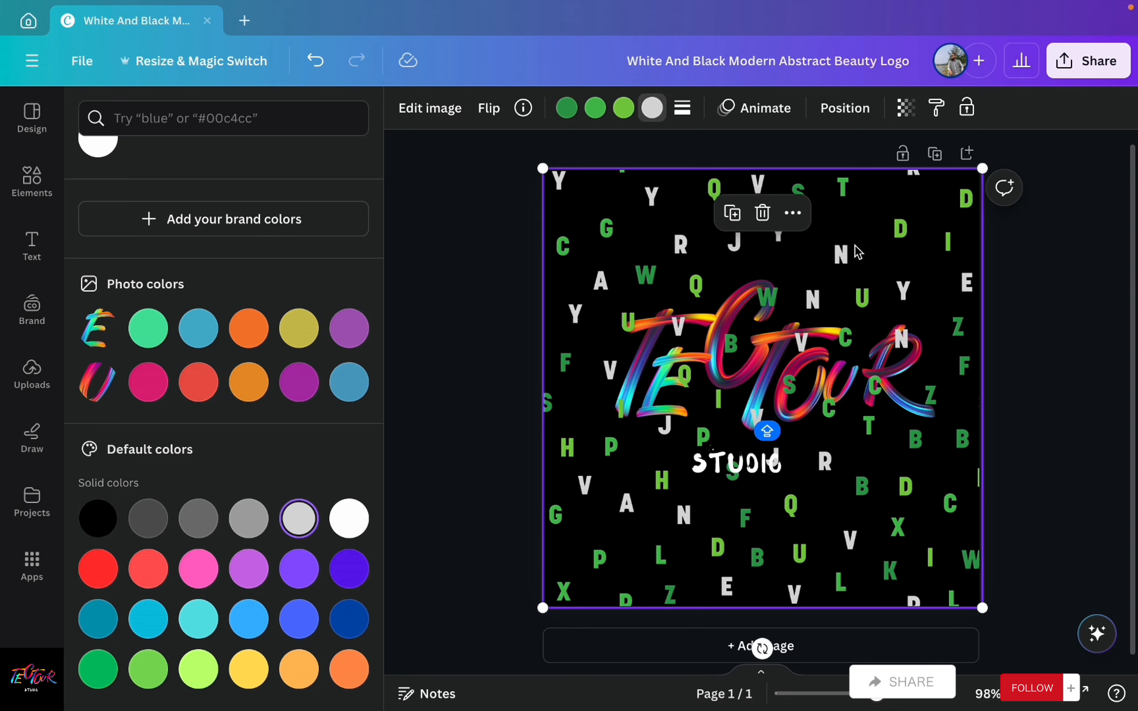
left_click(429, 267)
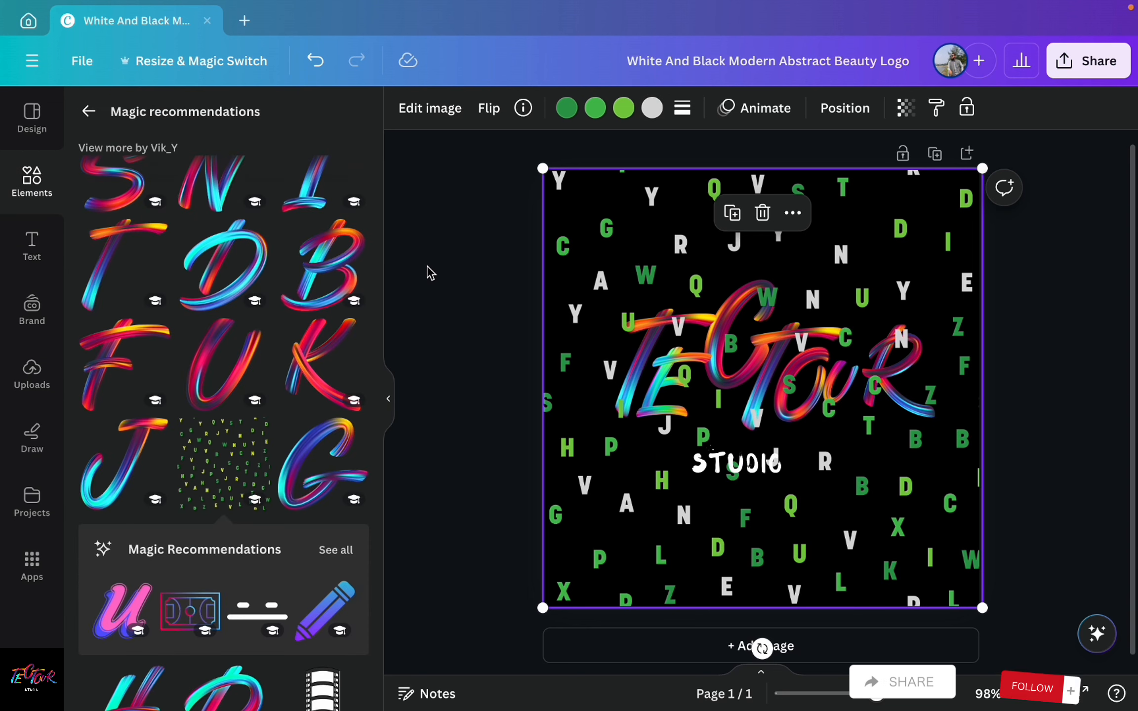
- Shift the STUDIO text slightly to the right beneath the TECTOUR wordmark
scroll(164, 435, "down", 5)
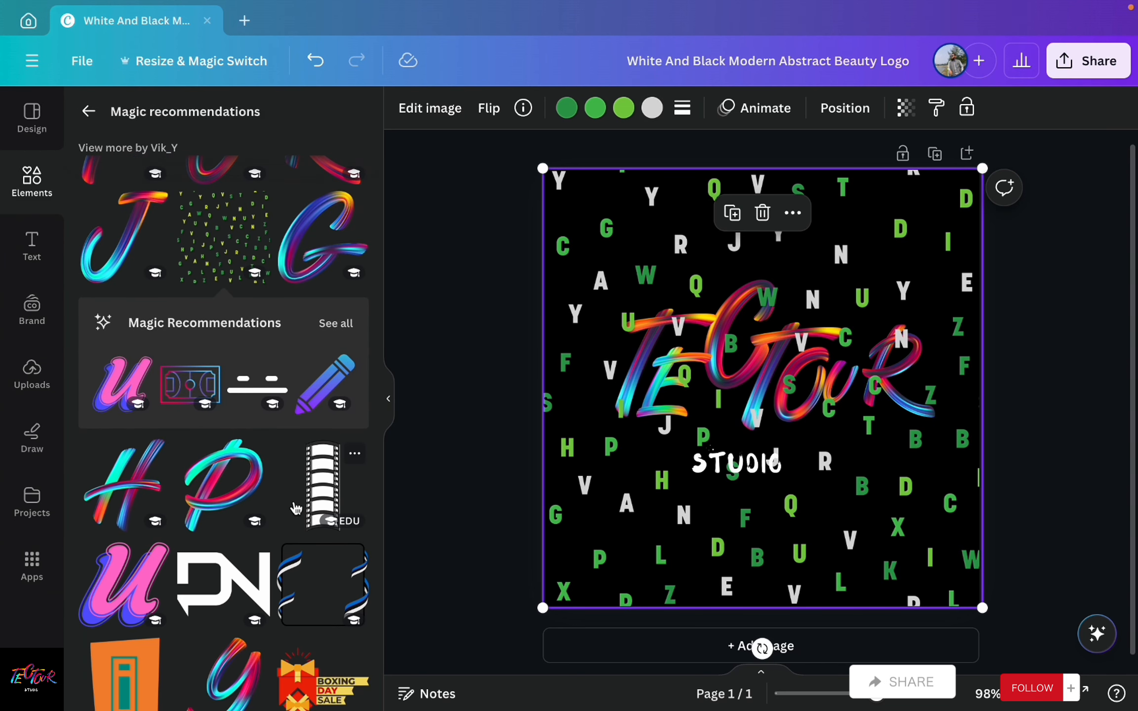
scroll(192, 435, "down", 8)
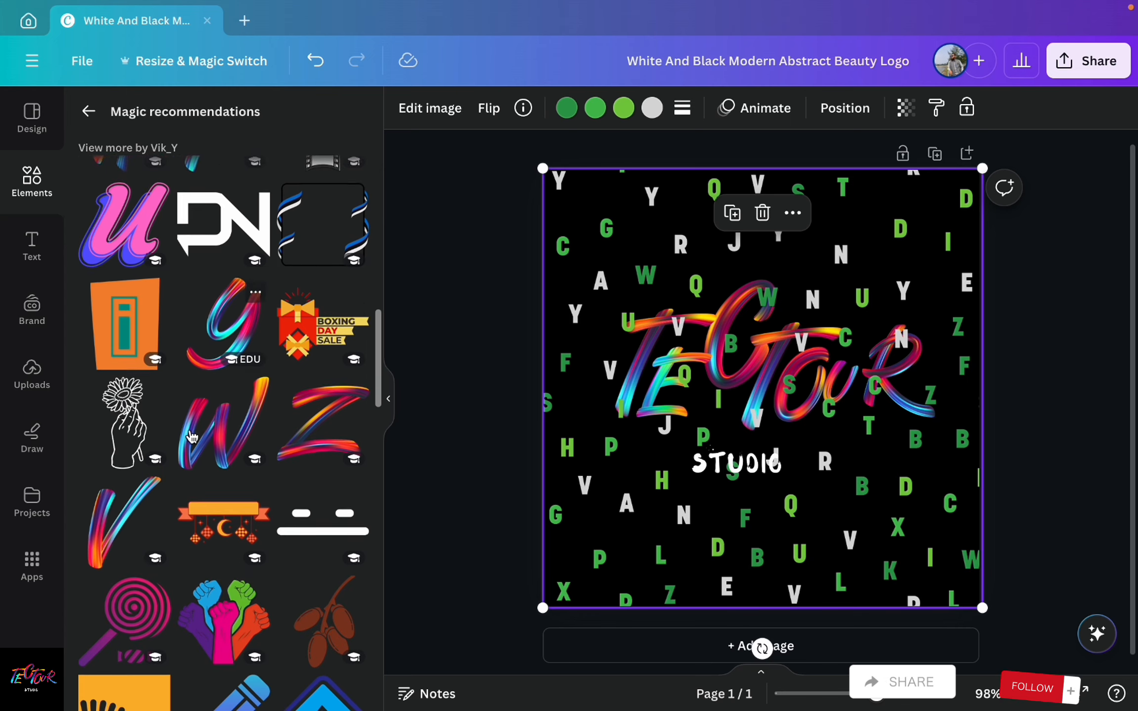
scroll(191, 435, "down", 3)
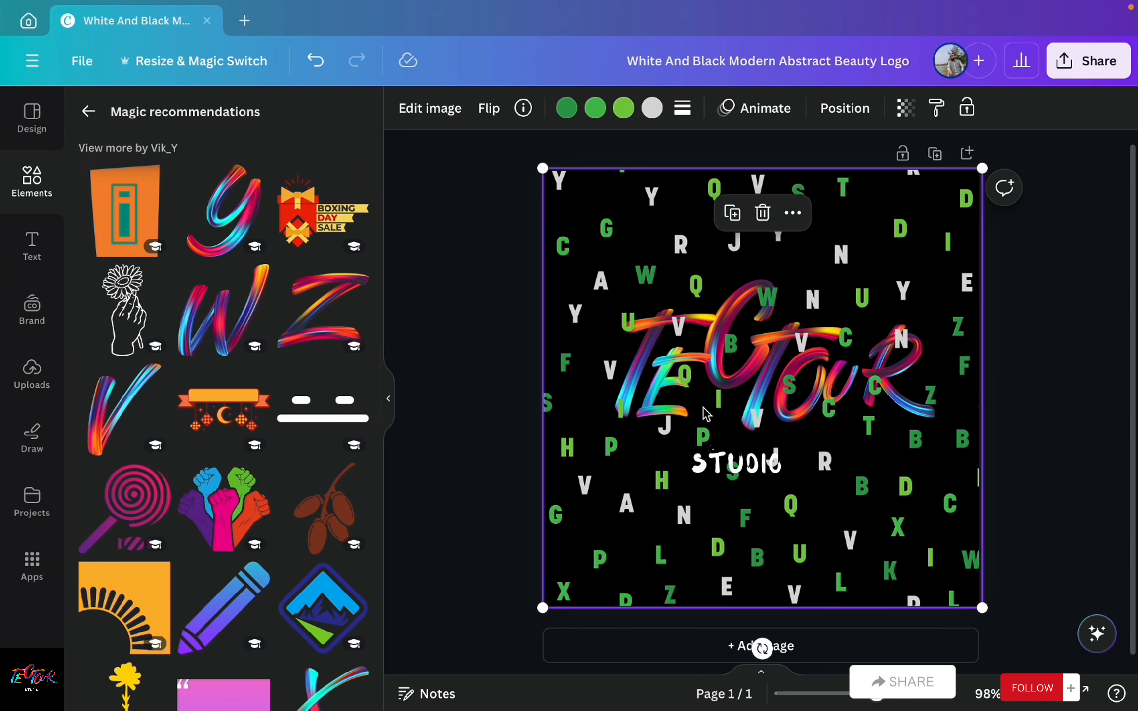
left_click_drag(764, 464, 784, 463)
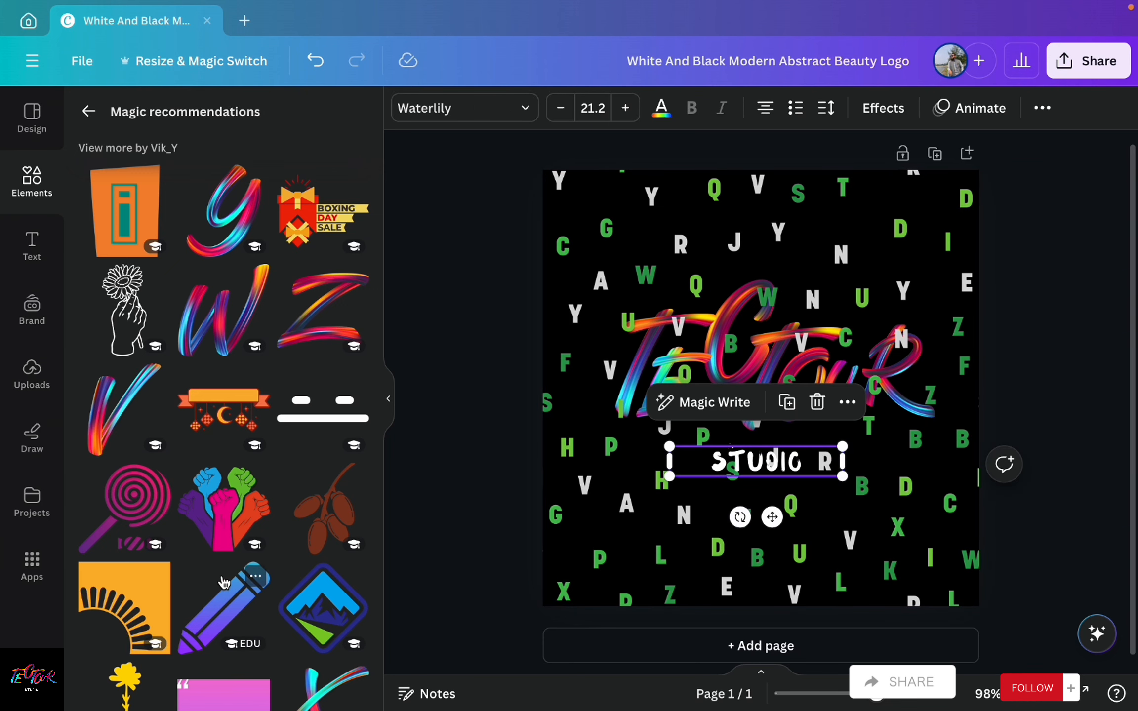
- Look through more recommended brushstroke letters and graphics, and the templates similar to the Creative Color Brushstroke Lettering Logo
scroll(223, 583, "down", 10)
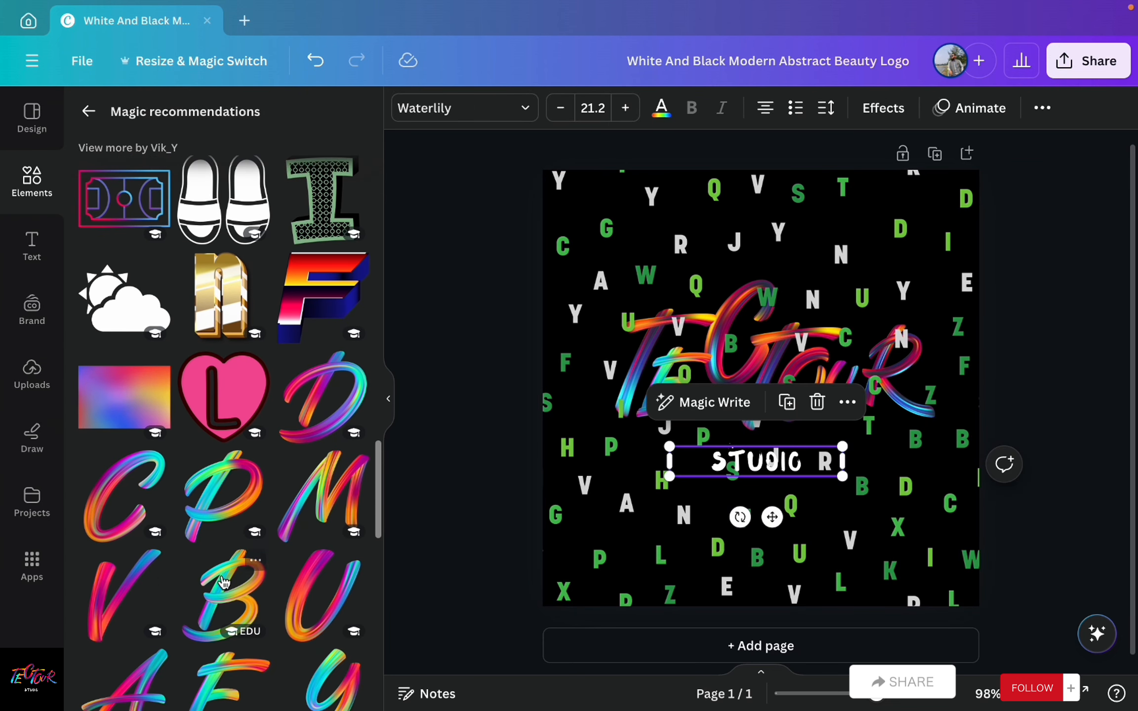
scroll(224, 583, "down", 1)
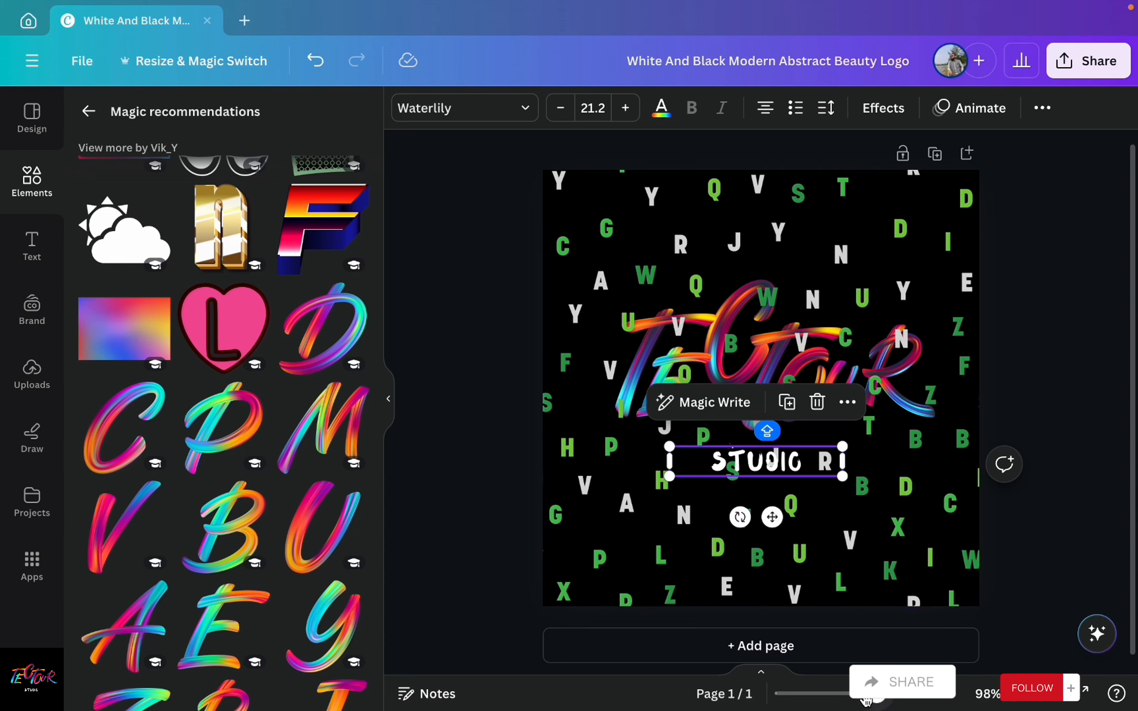
left_click_drag(866, 699, 860, 701)
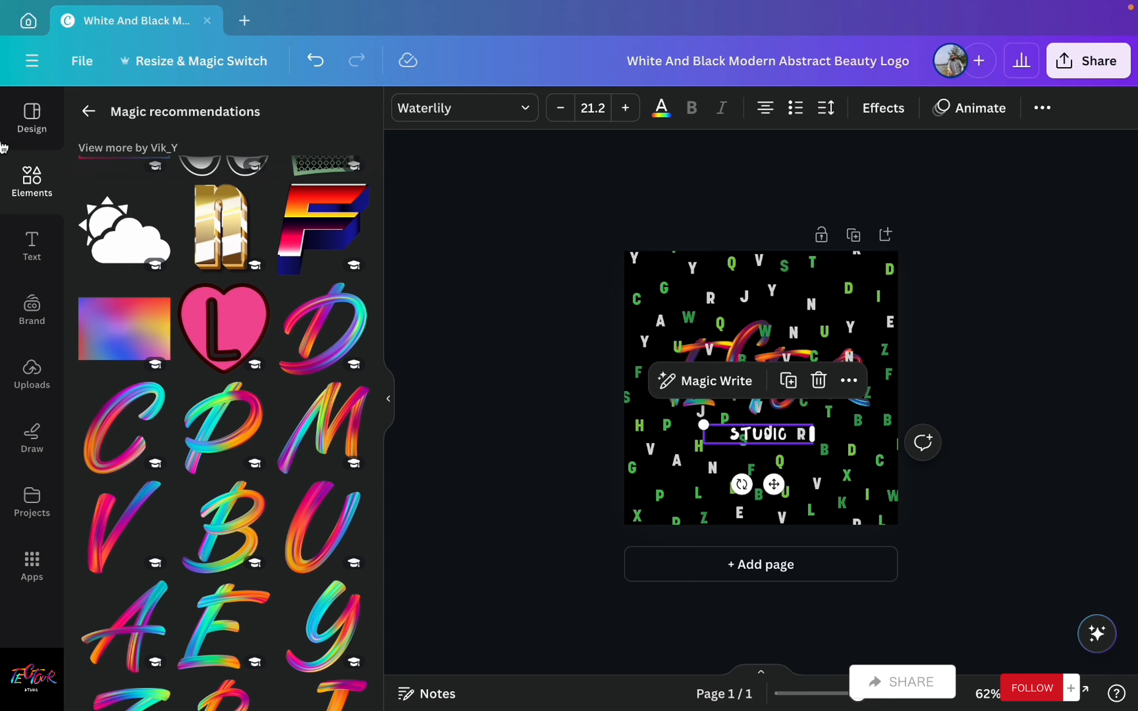
left_click(40, 129)
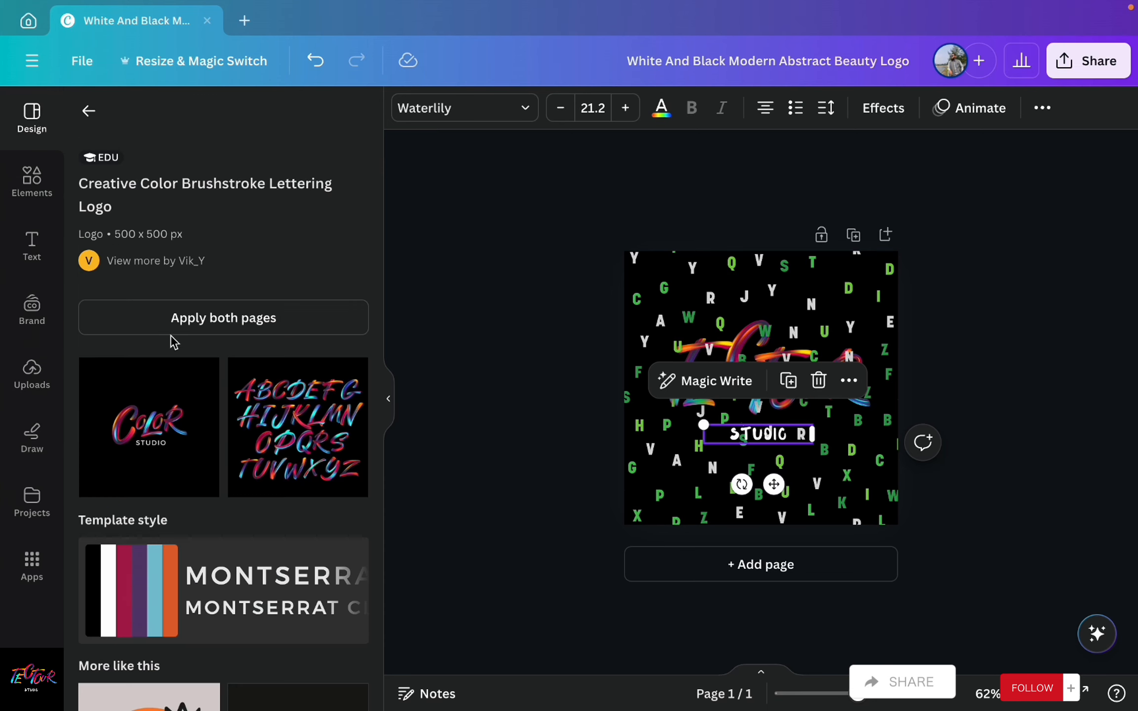
scroll(171, 336, "down", 7)
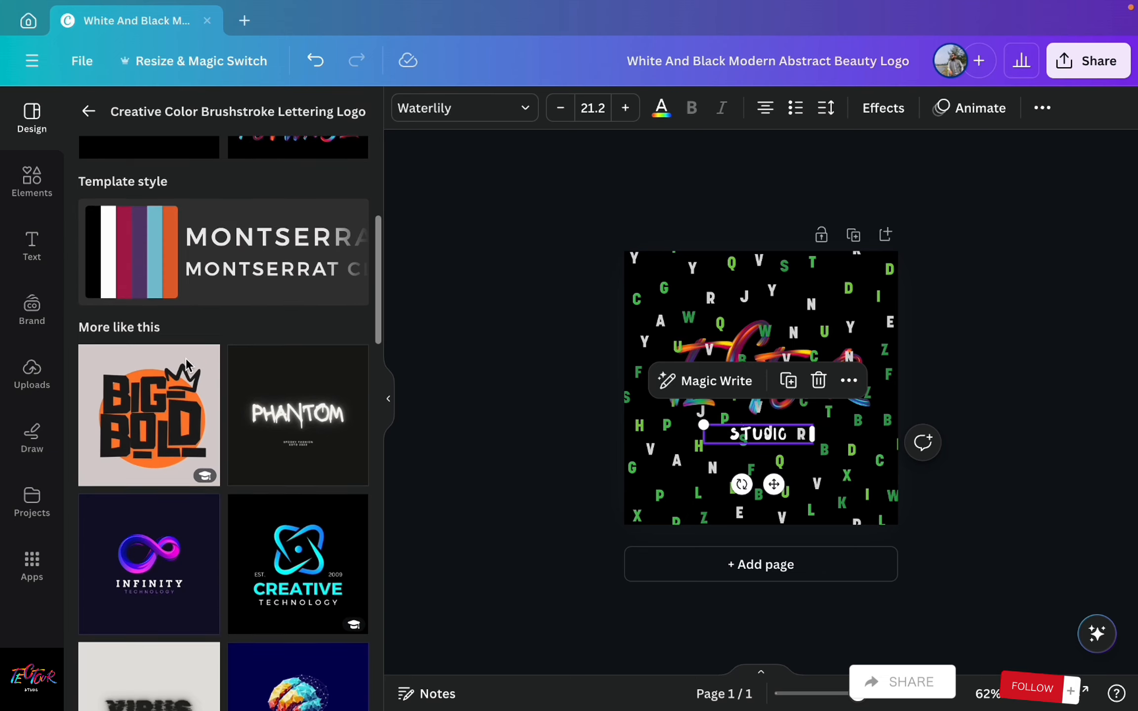
scroll(185, 366, "down", 5)
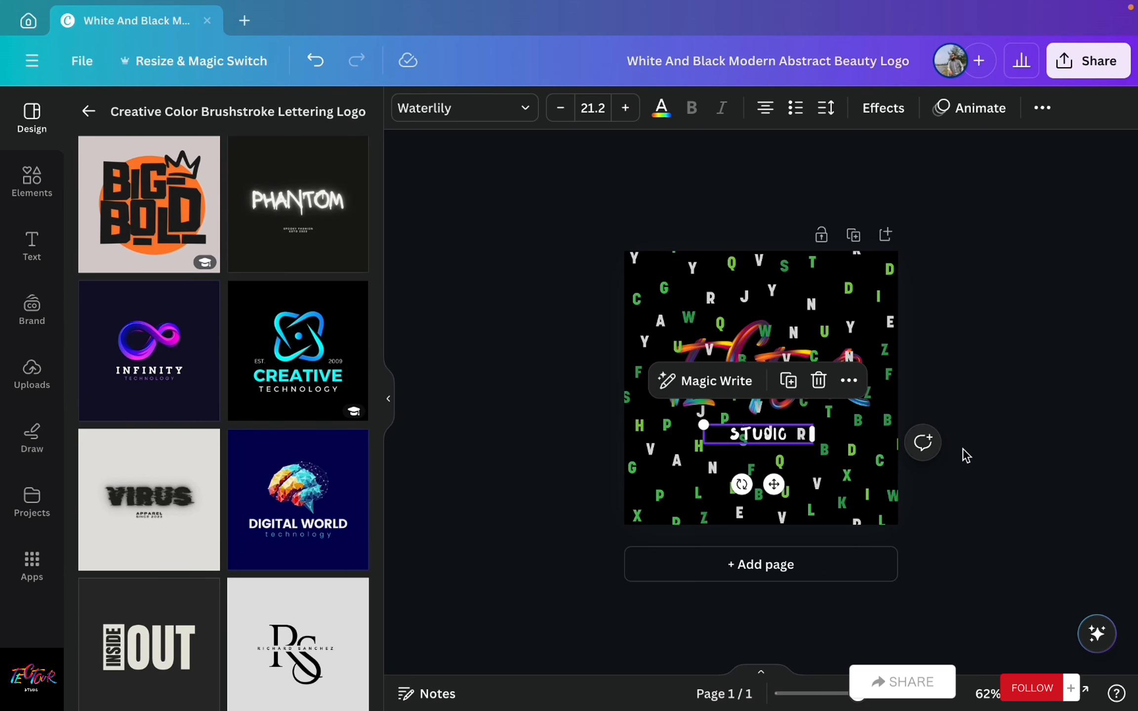
- Delete the scattered letters pattern that covers the logo page
left_click(795, 309)
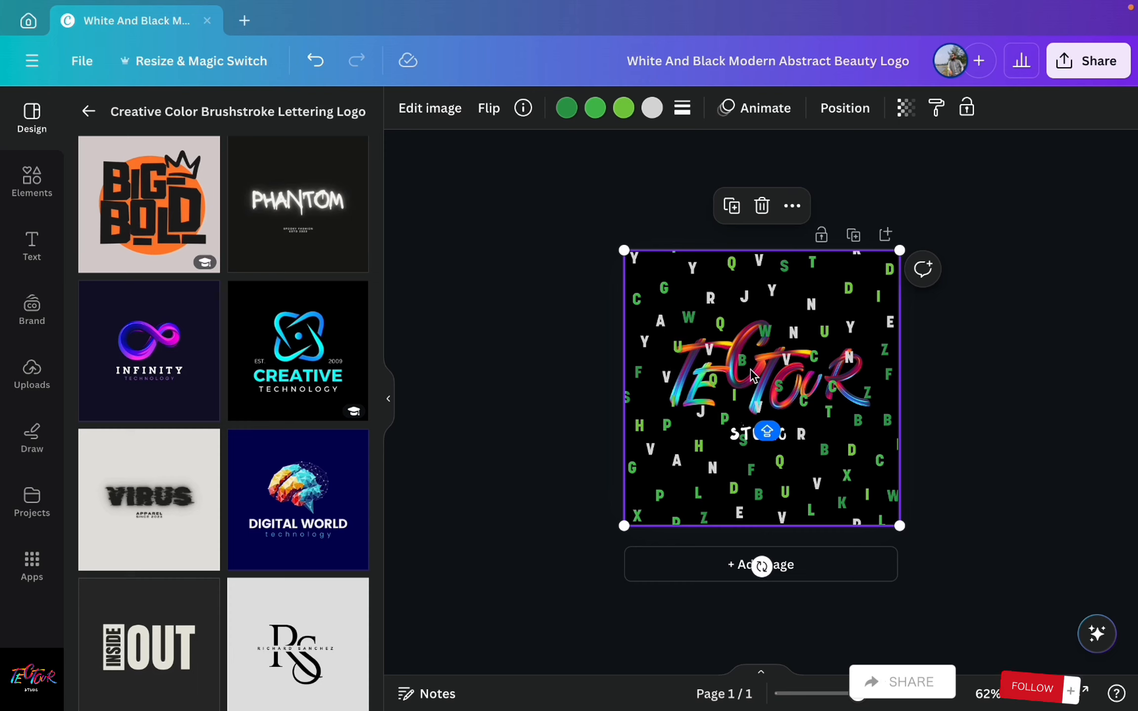
left_click(762, 205)
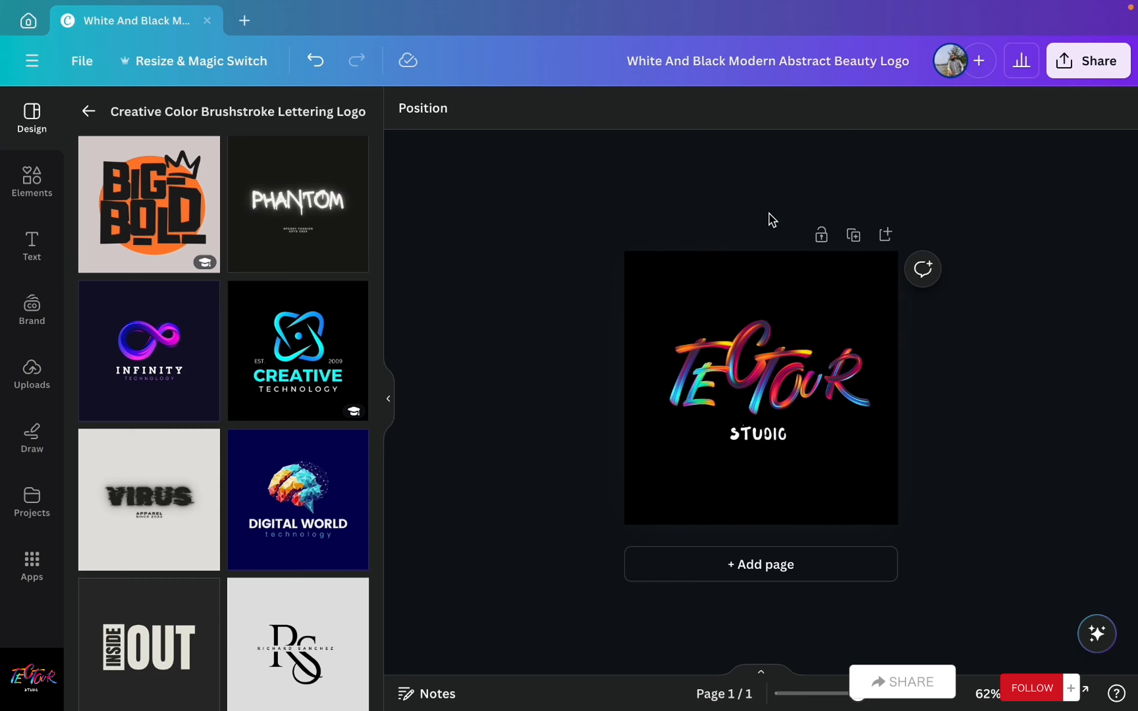
left_click(793, 326)
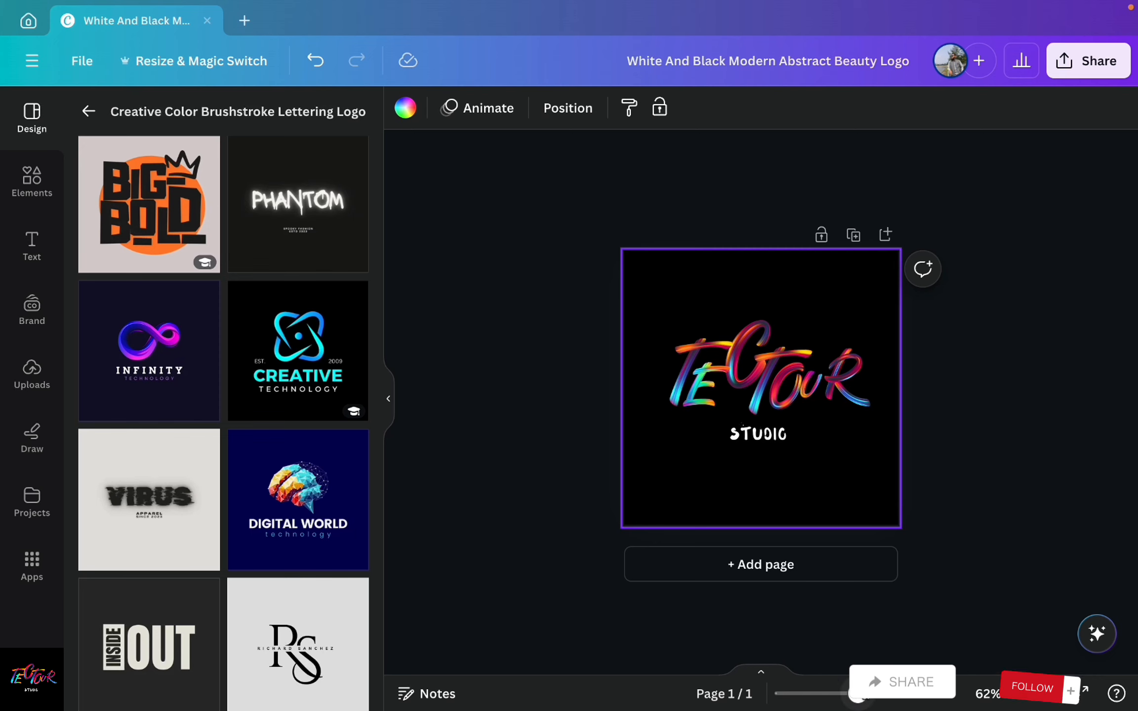
left_click_drag(858, 694, 873, 694)
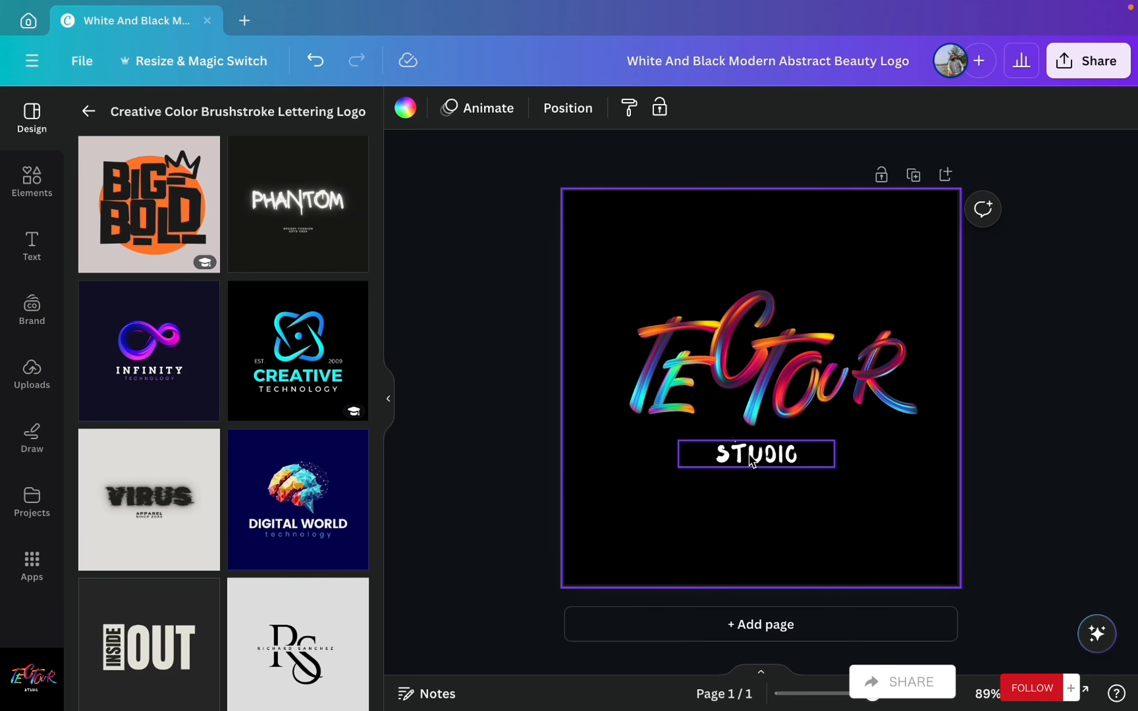